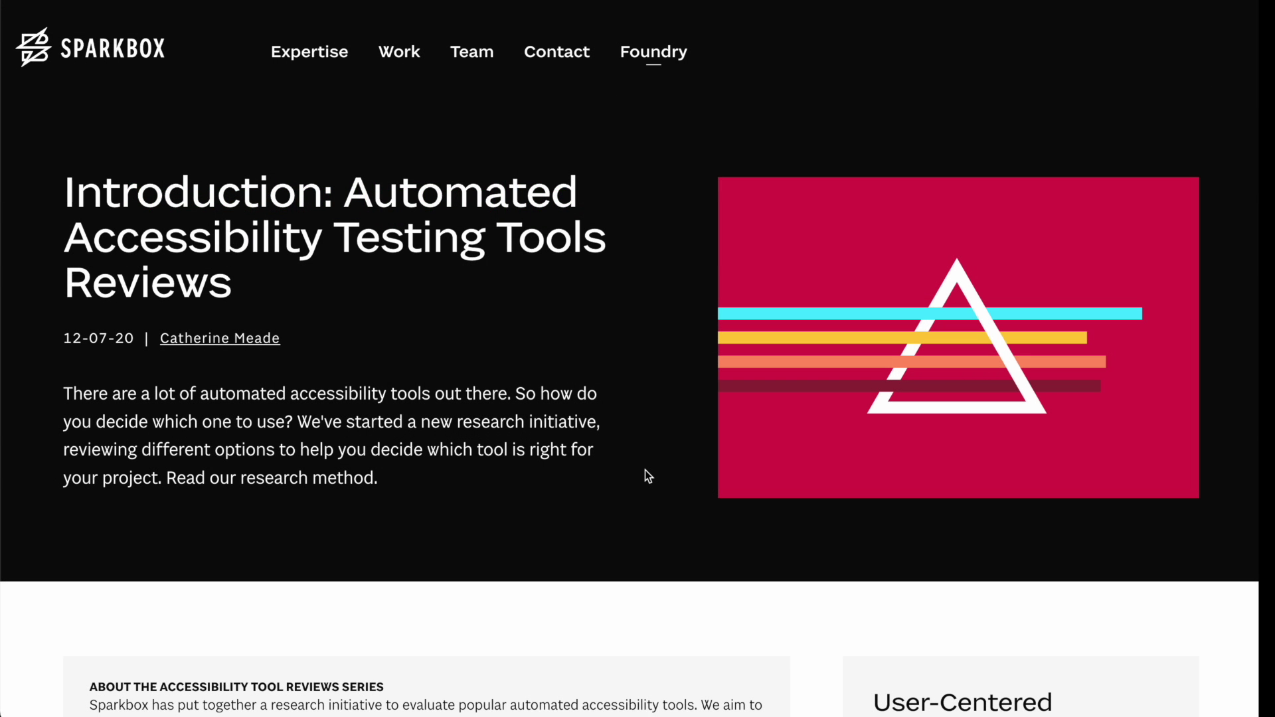
scroll(644, 470, "down", 3)
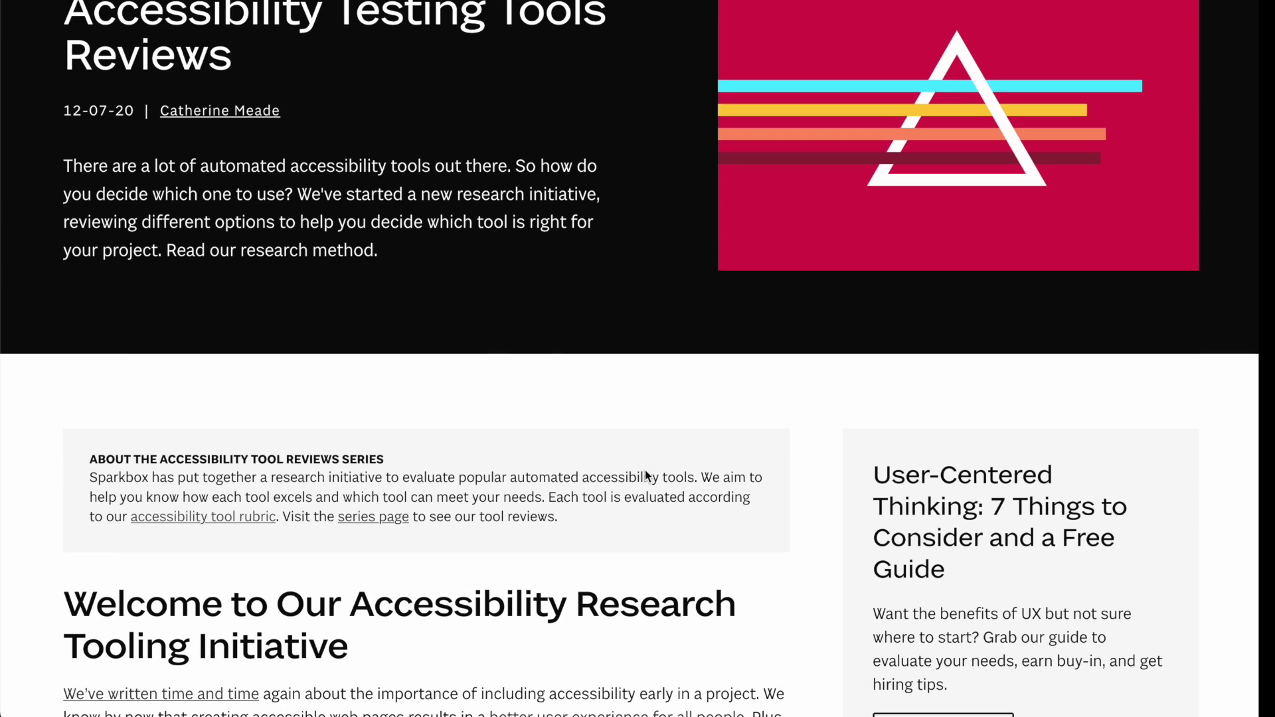
scroll(645, 470, "down", 2)
scroll(645, 476, "down", 4)
scroll(644, 476, "down", 2)
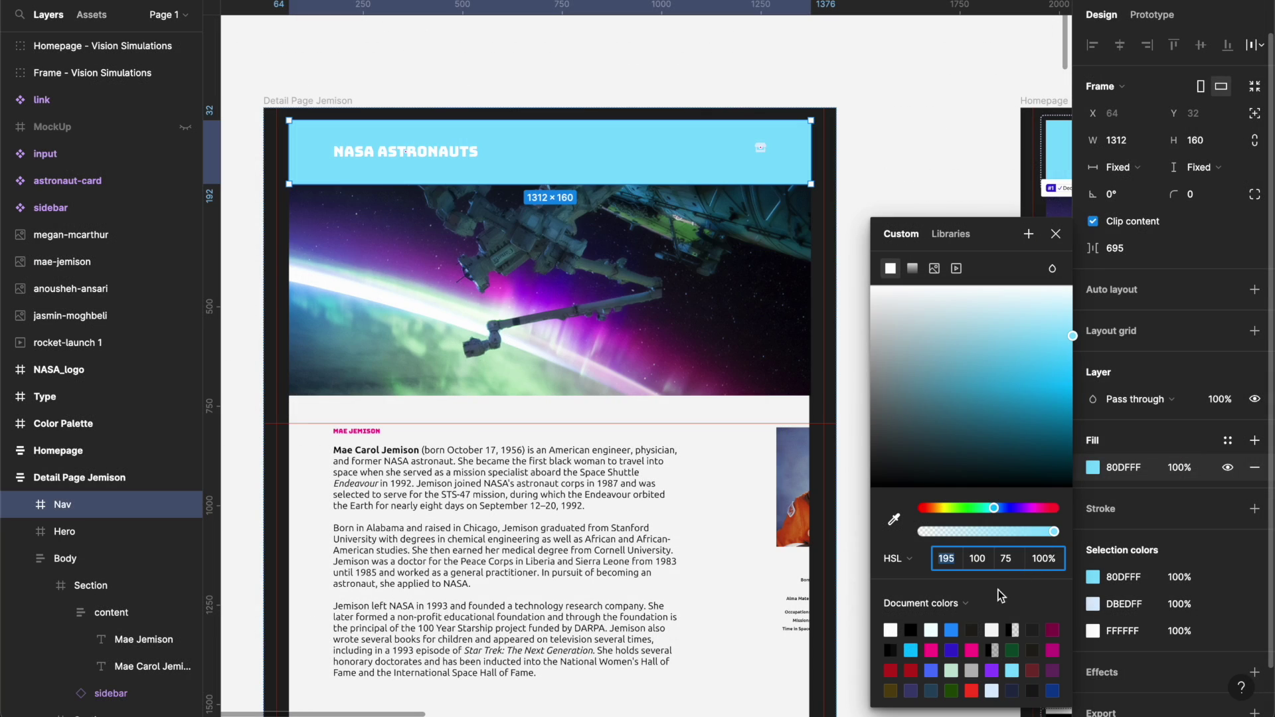
- Try a dark blue fill on the nav bar, then keep it light blue
left_click(953, 650)
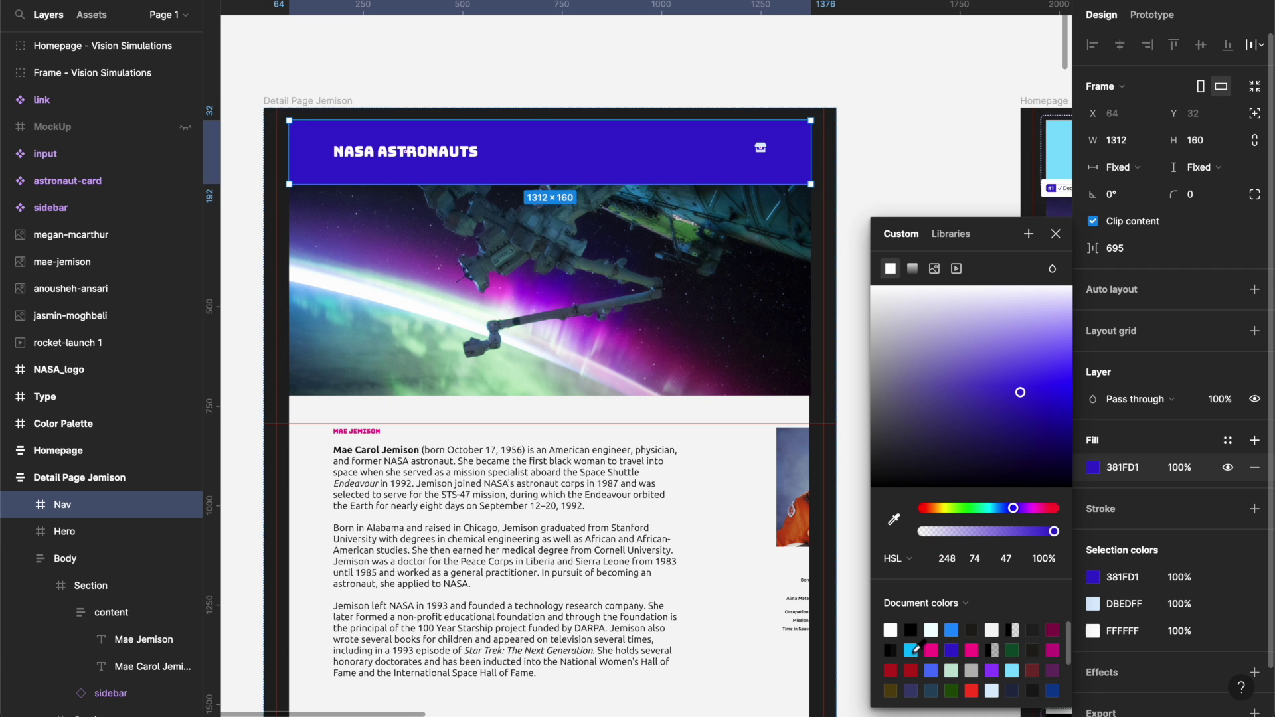
left_click(913, 650)
left_click(896, 152)
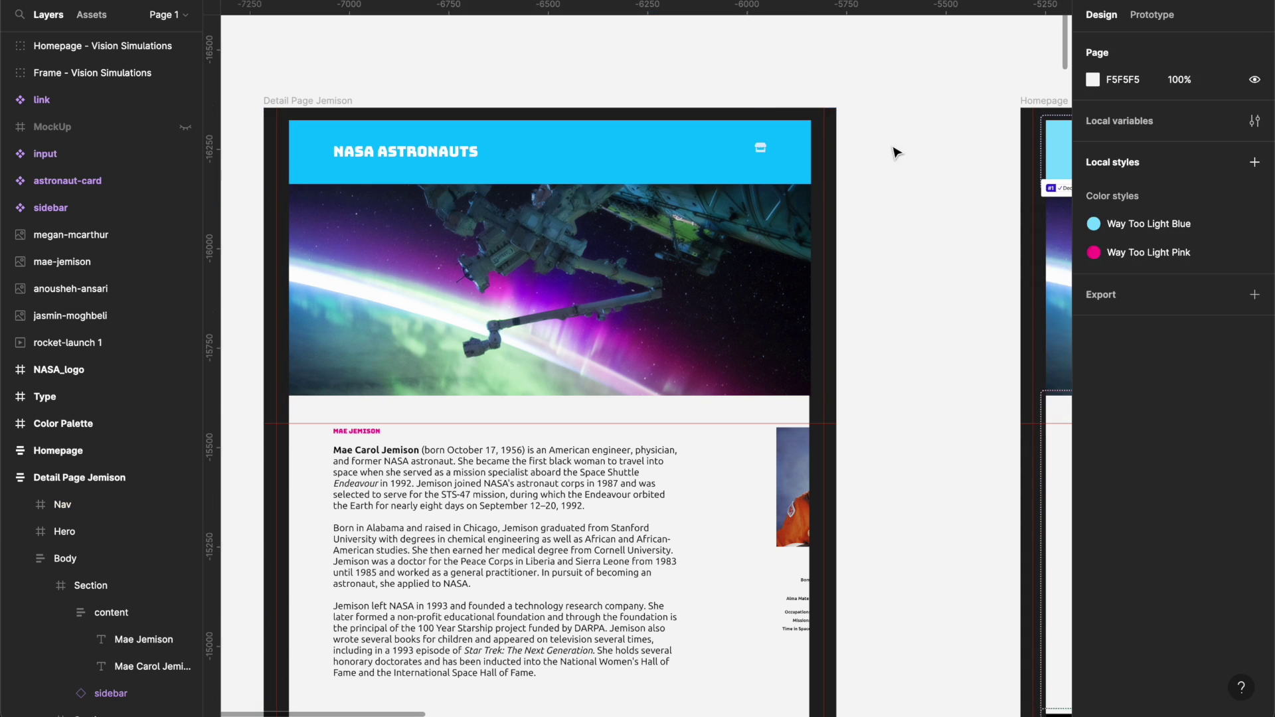
left_click(555, 159)
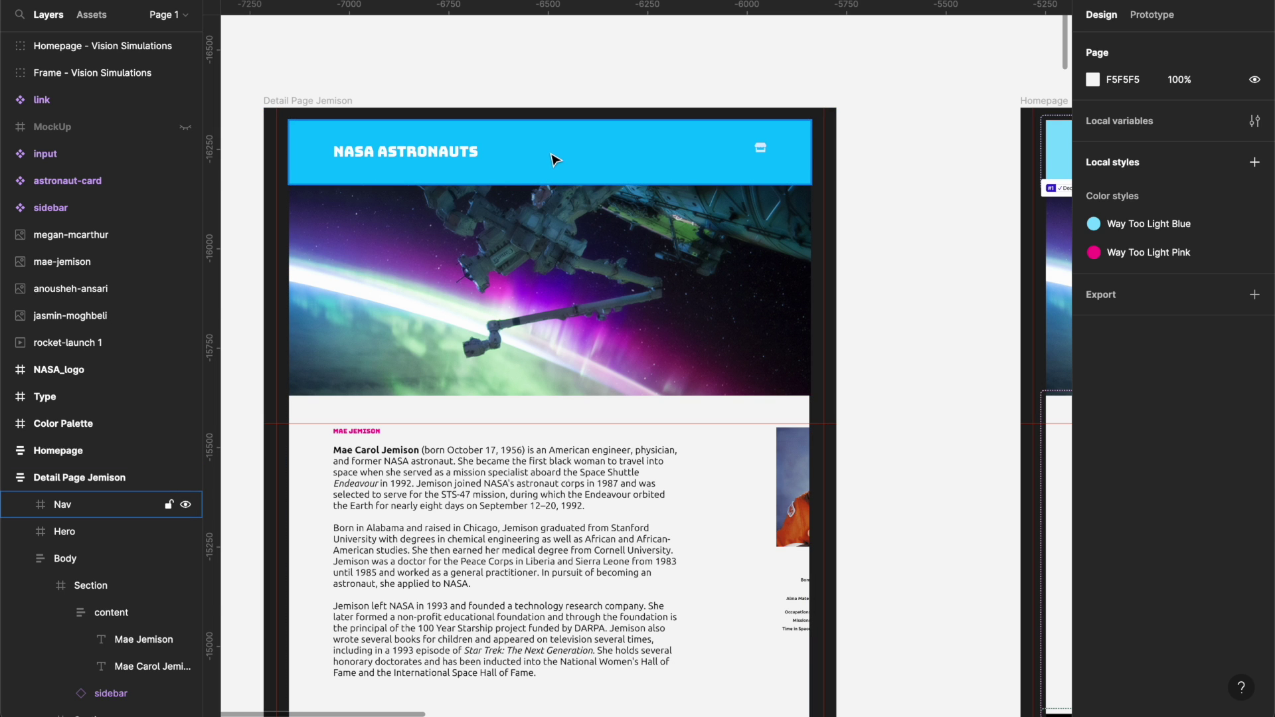
key("ctrl+z")
key("ctrl+shift+z")
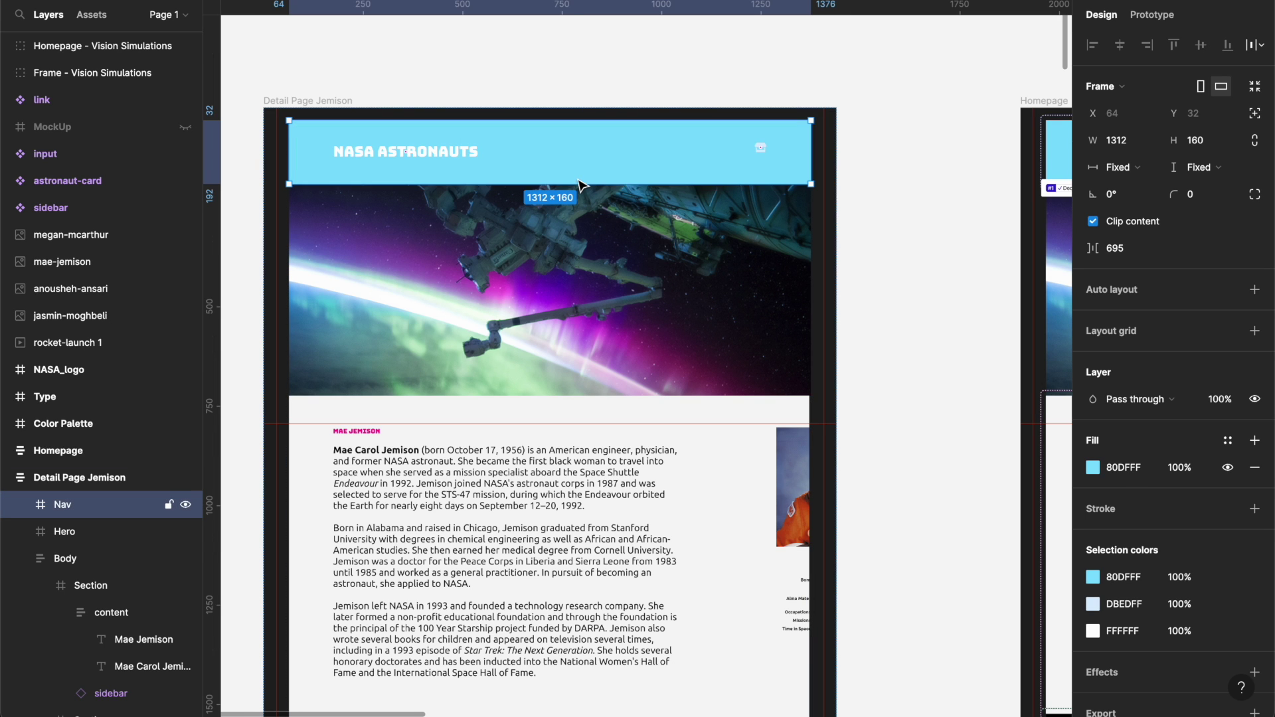
left_click(883, 307)
scroll(877, 317, "down", 1)
scroll(877, 316, "down", 5)
- Go to the Stark for Figma page from the Stark products menu
left_click(784, 322)
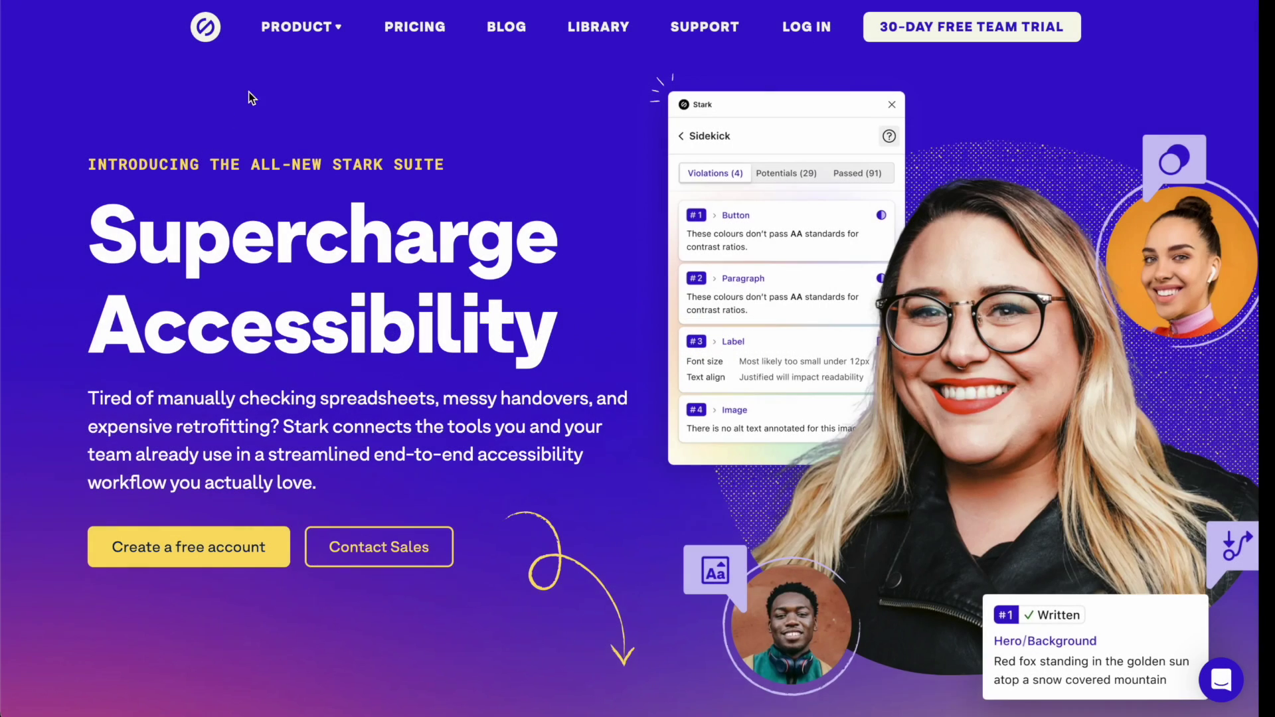
left_click(308, 43)
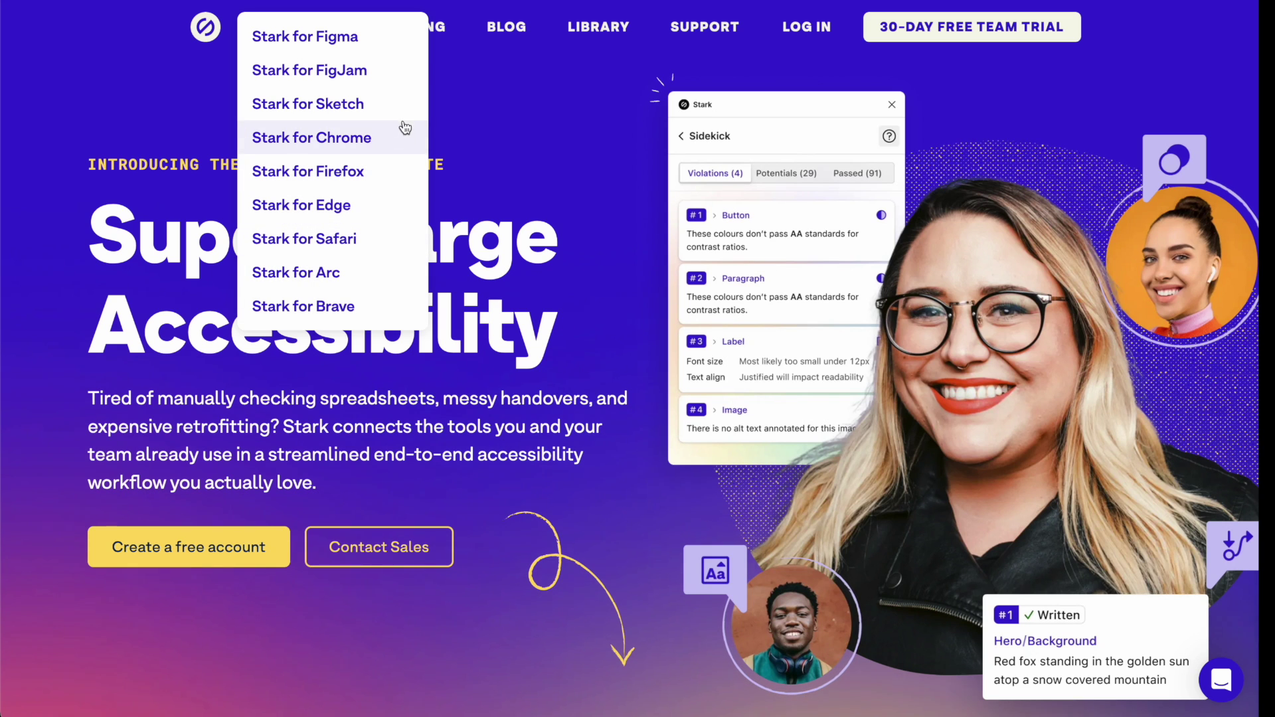
left_click(365, 40)
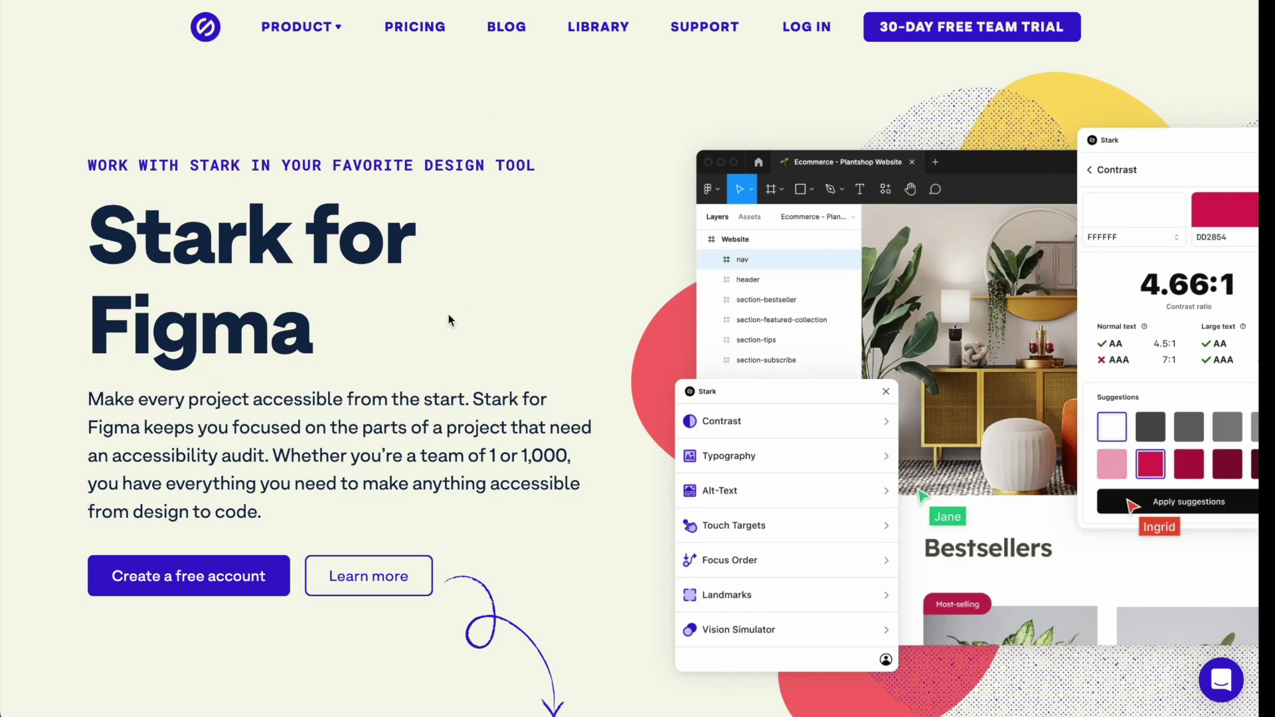
scroll(611, 428, "down", 5)
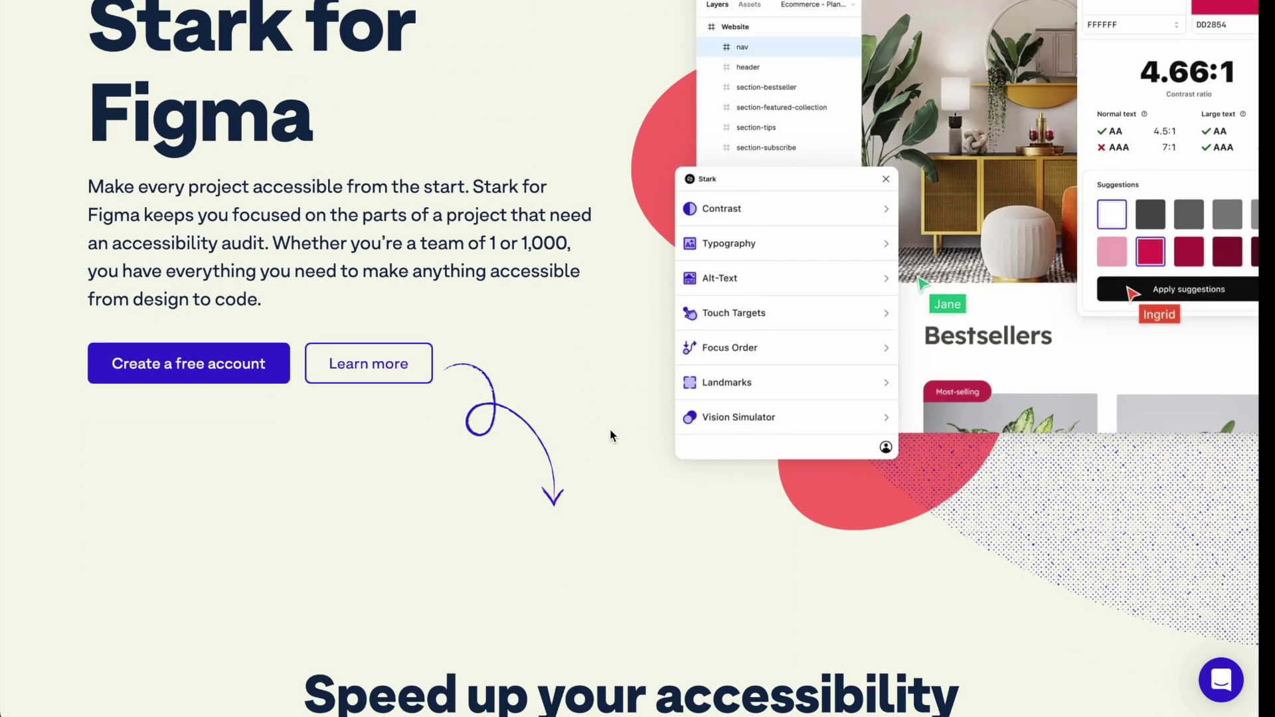
scroll(611, 429, "down", 5)
scroll(611, 428, "down", 3)
scroll(610, 435, "down", 5)
scroll(611, 435, "down", 4)
scroll(611, 435, "down", 4)
scroll(611, 436, "down", 4)
scroll(609, 430, "down", 5)
scroll(609, 430, "down", 5)
scroll(471, 312, "down", 3)
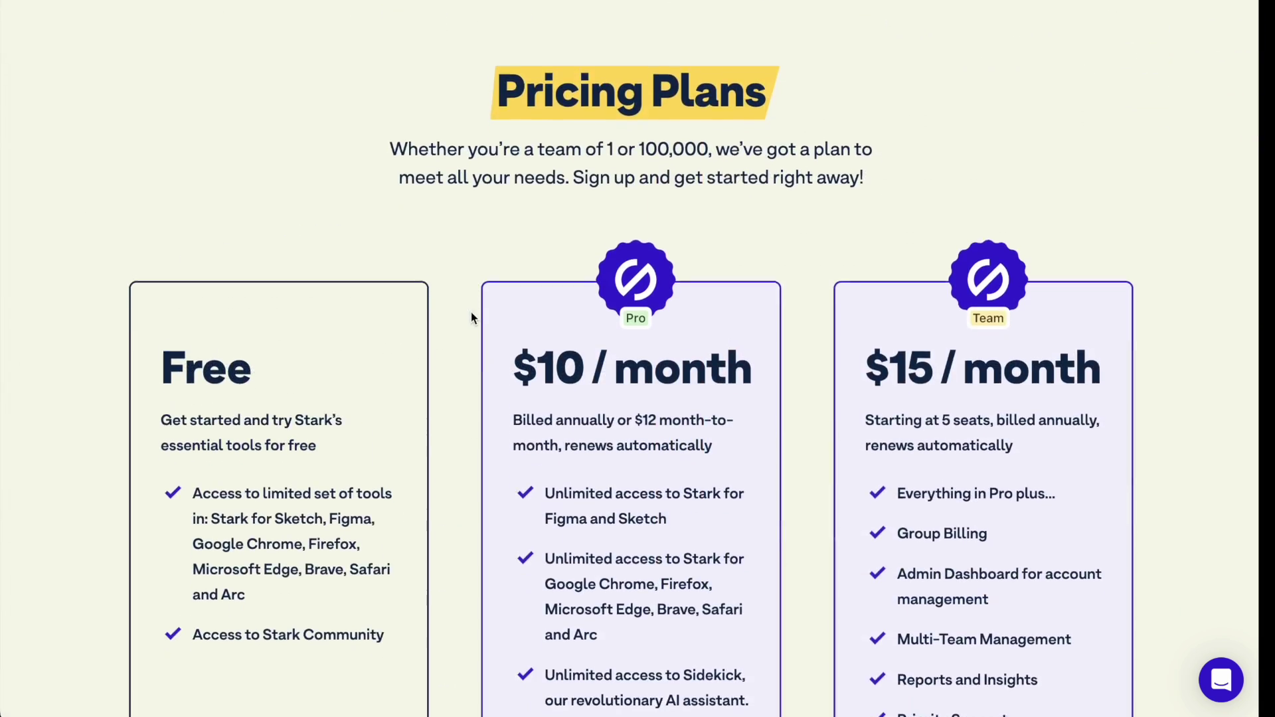
scroll(472, 312, "down", 1)
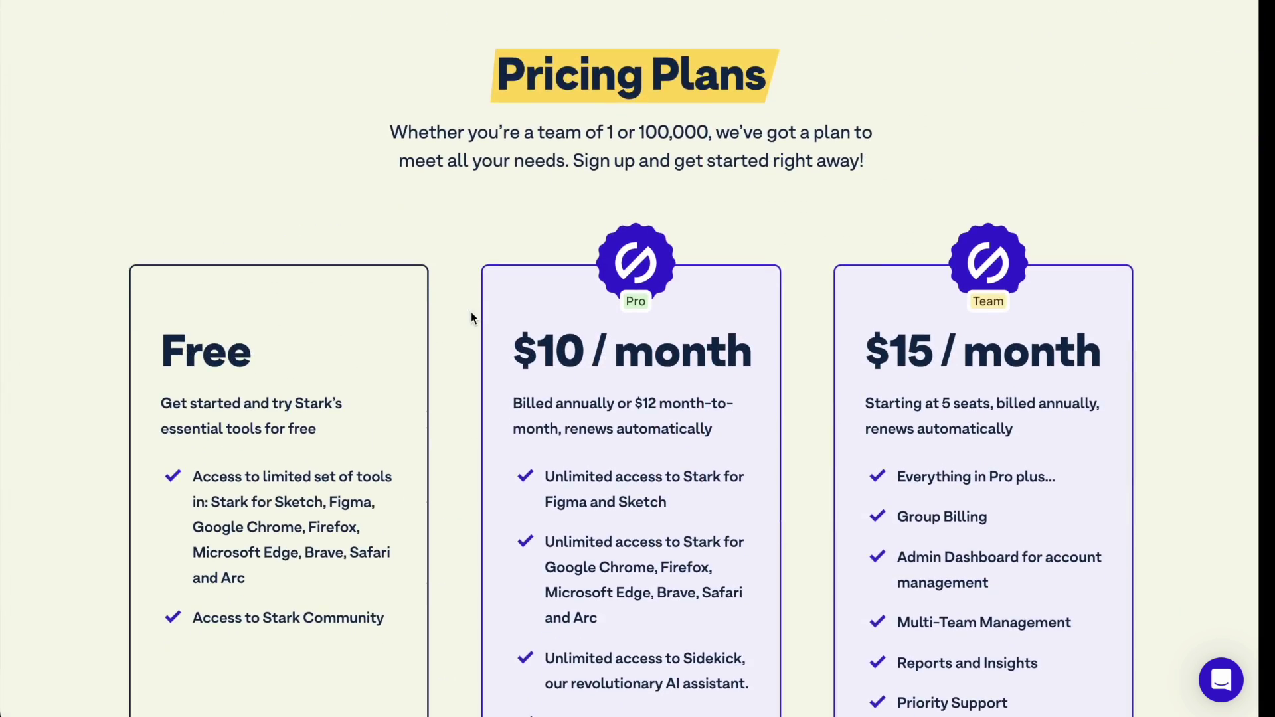
scroll(472, 312, "down", 1)
scroll(471, 312, "down", 1)
scroll(471, 311, "down", 1)
scroll(472, 312, "down", 1)
scroll(472, 312, "down", 1)
scroll(472, 311, "down", 1)
scroll(472, 313, "down", 1)
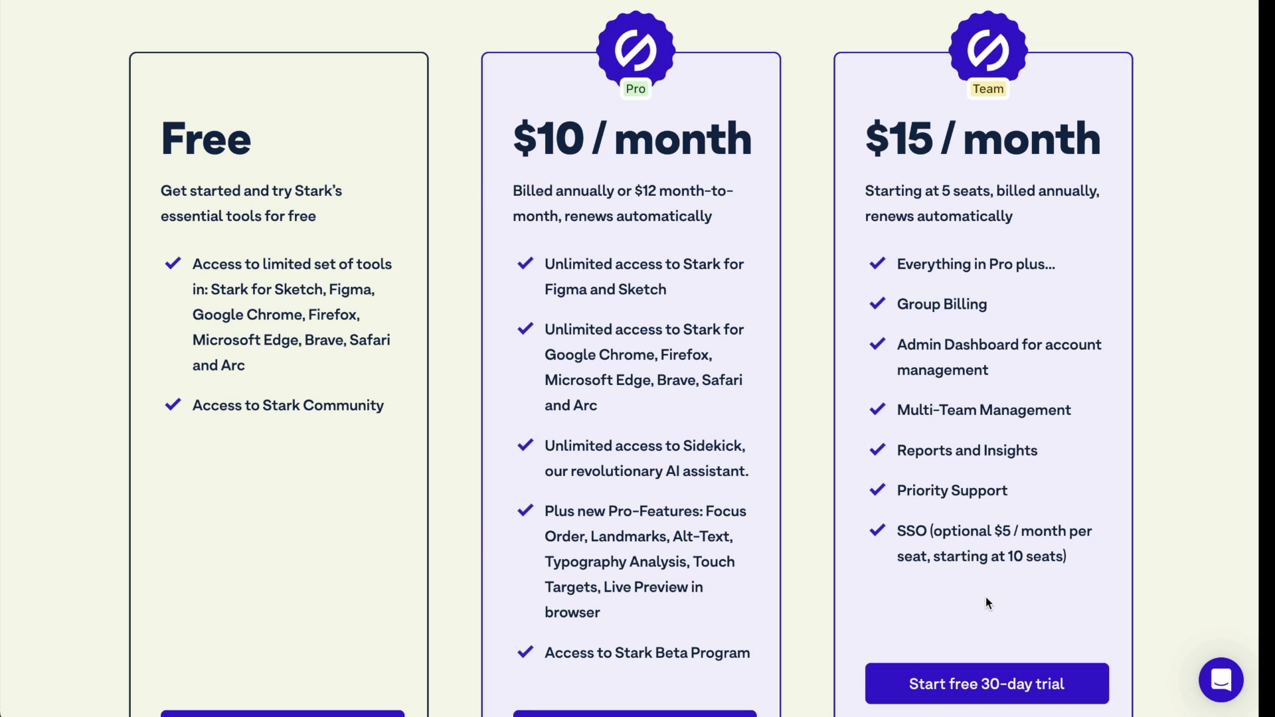
scroll(986, 596, "down", 1)
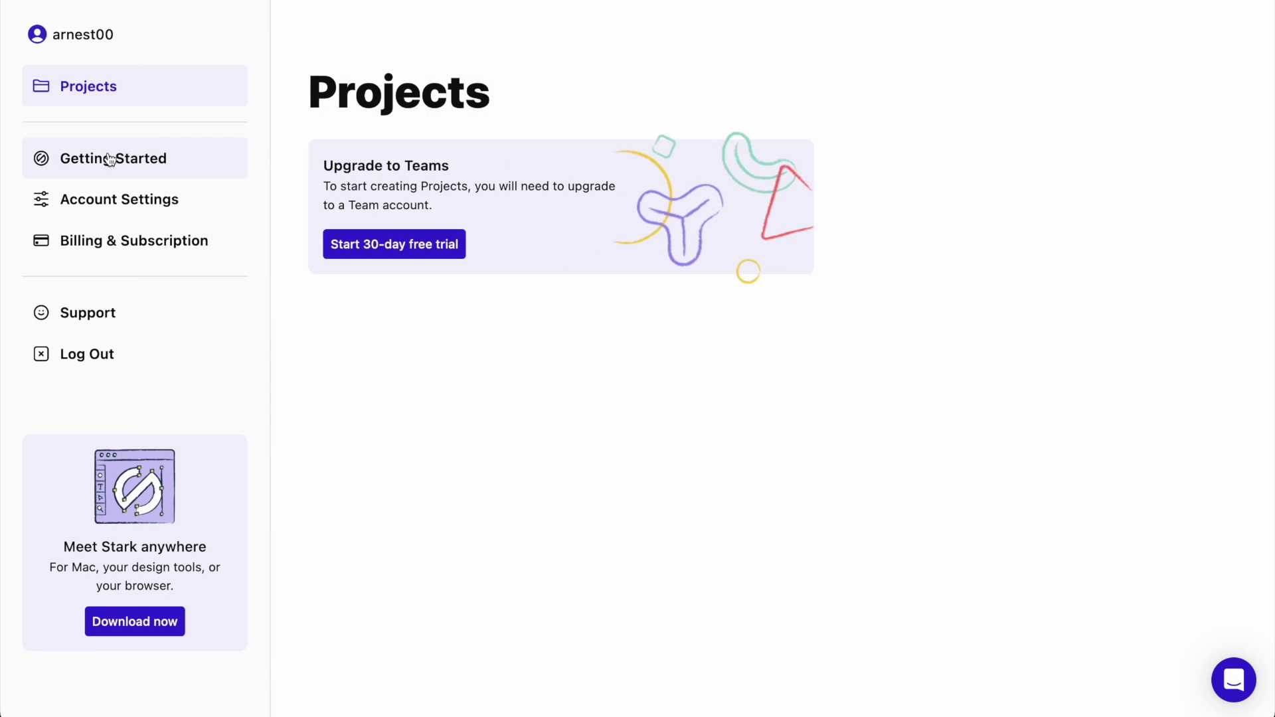
- Go to Getting Started in the Stark dashboard sidebar
left_click(110, 159)
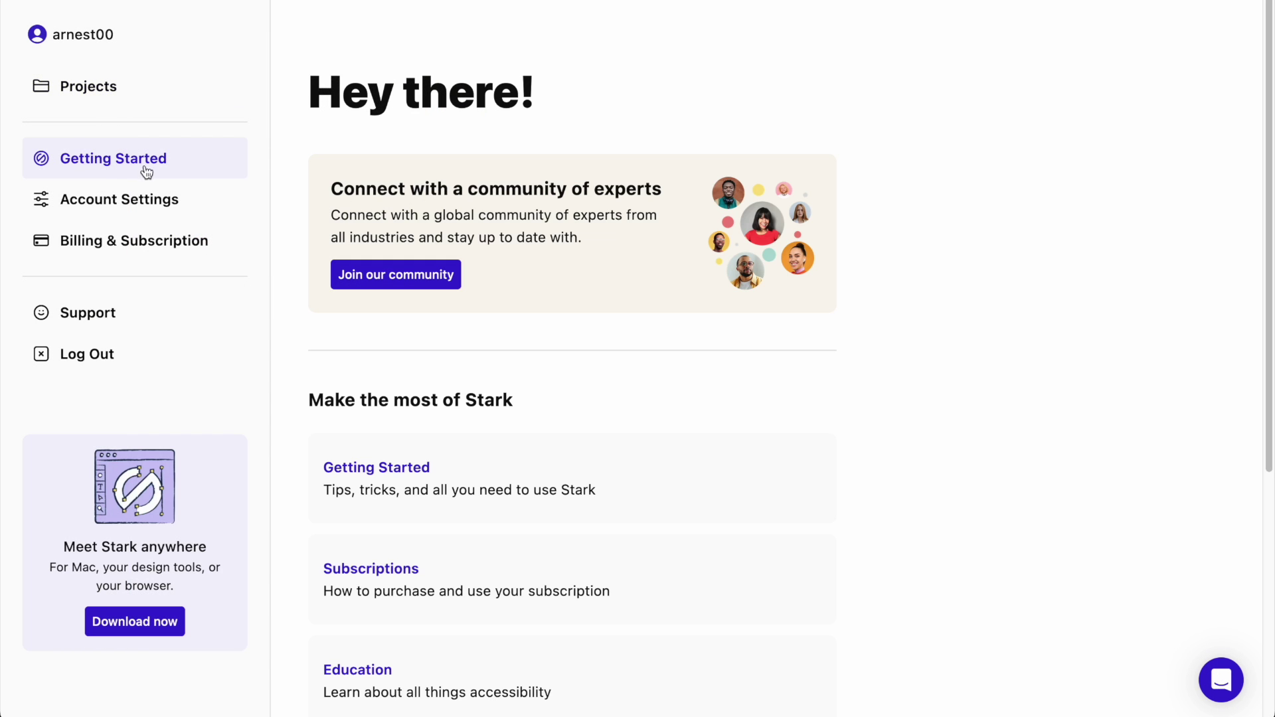
scroll(423, 357, "down", 1)
scroll(423, 357, "down", 3)
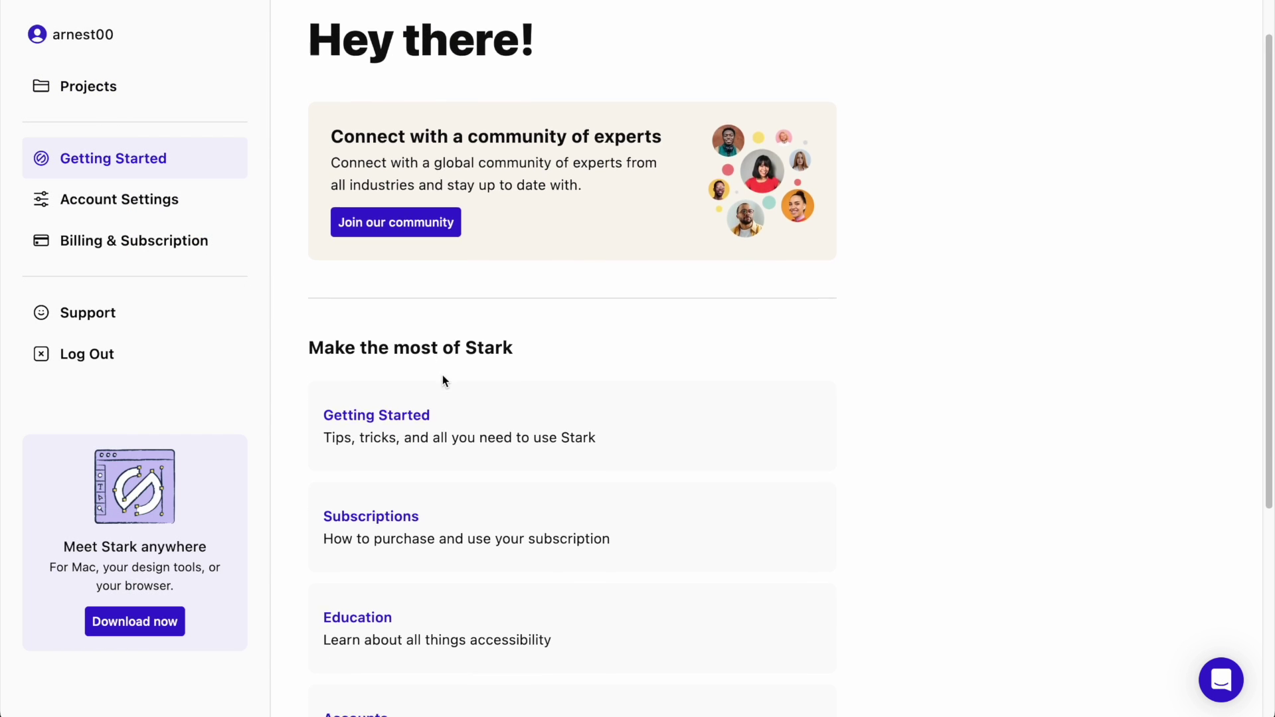
scroll(469, 398, "down", 2)
scroll(516, 456, "down", 1)
scroll(515, 453, "down", 3)
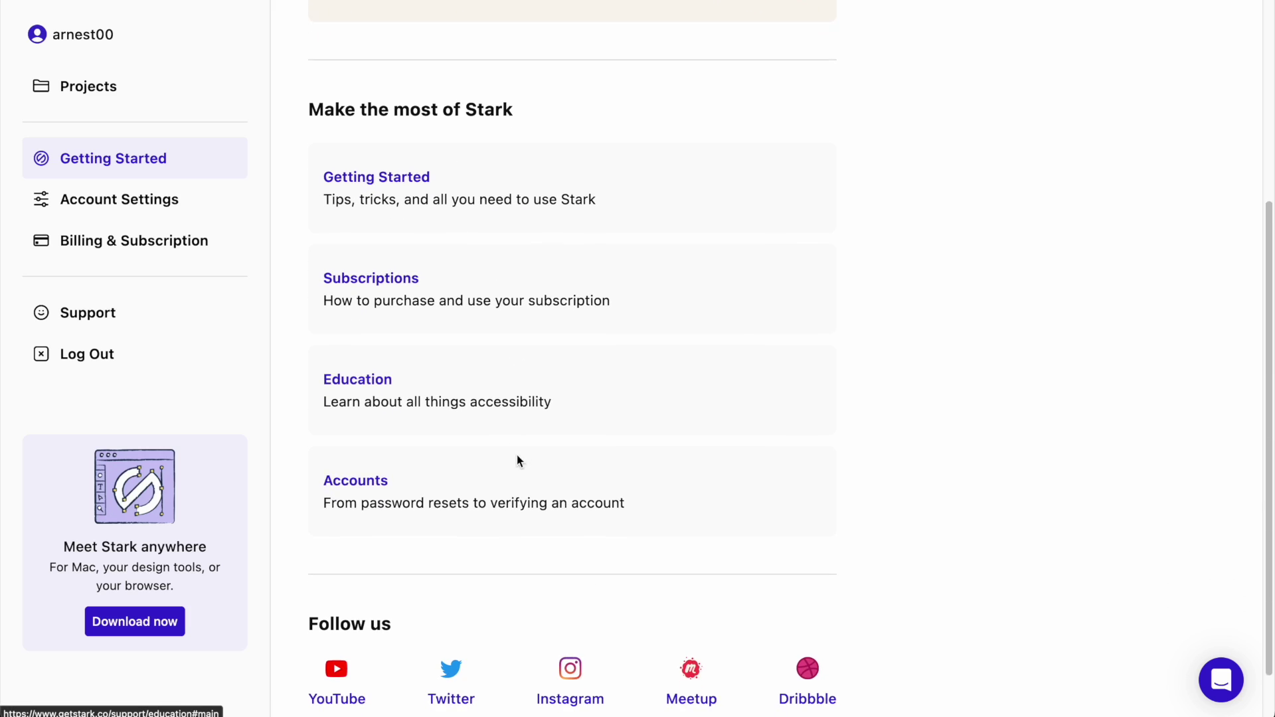
scroll(517, 455, "down", 1)
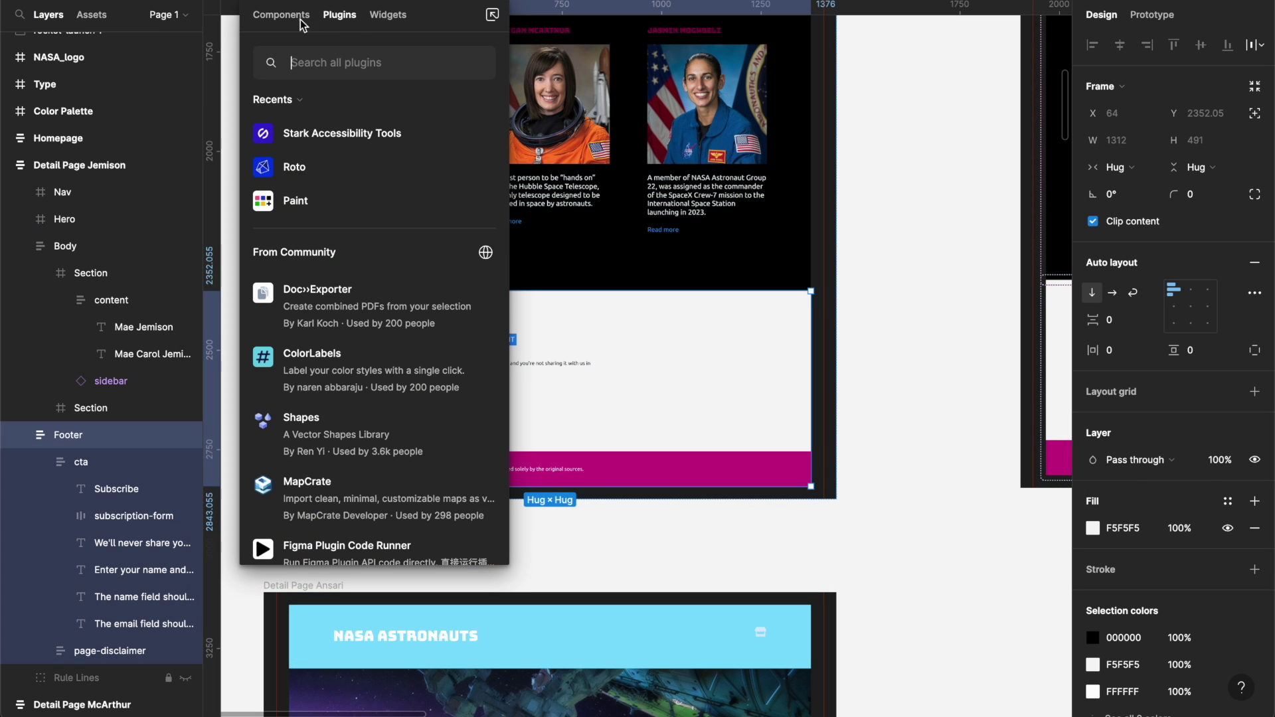
- Run Stark Accessibility Tools and start the Stark sign-in from its account page
left_click(342, 132)
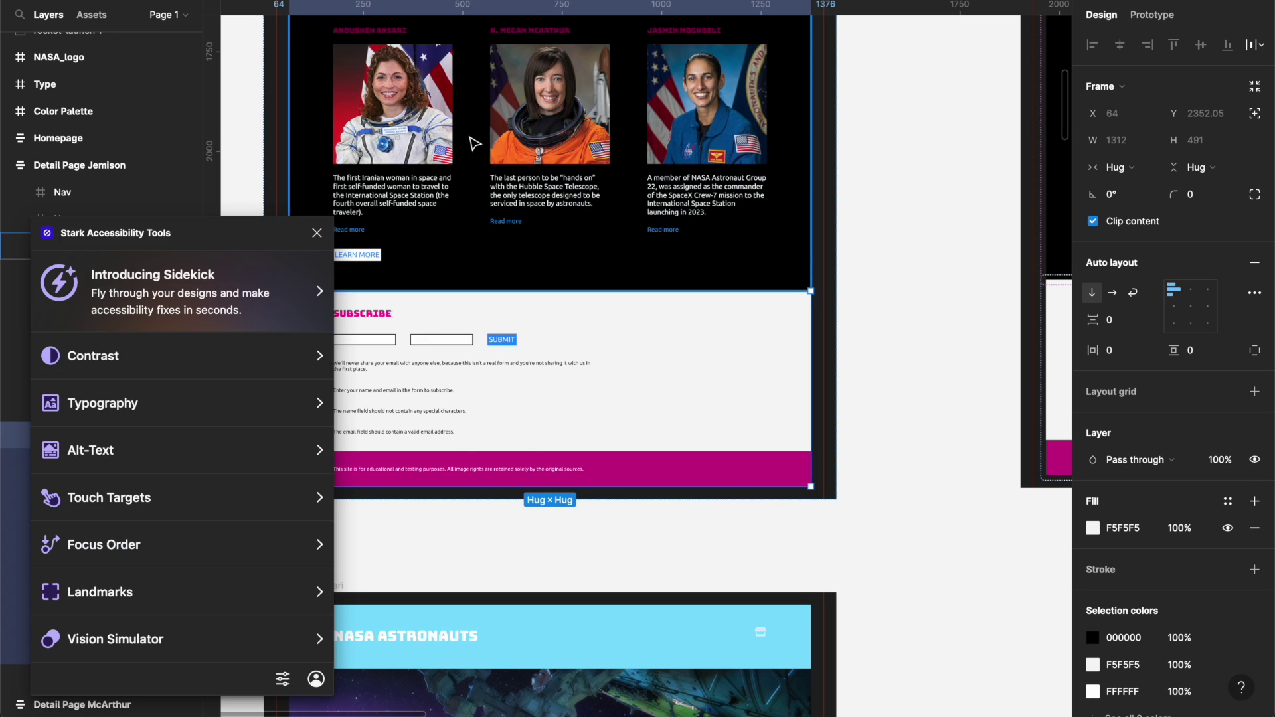
left_click(316, 680)
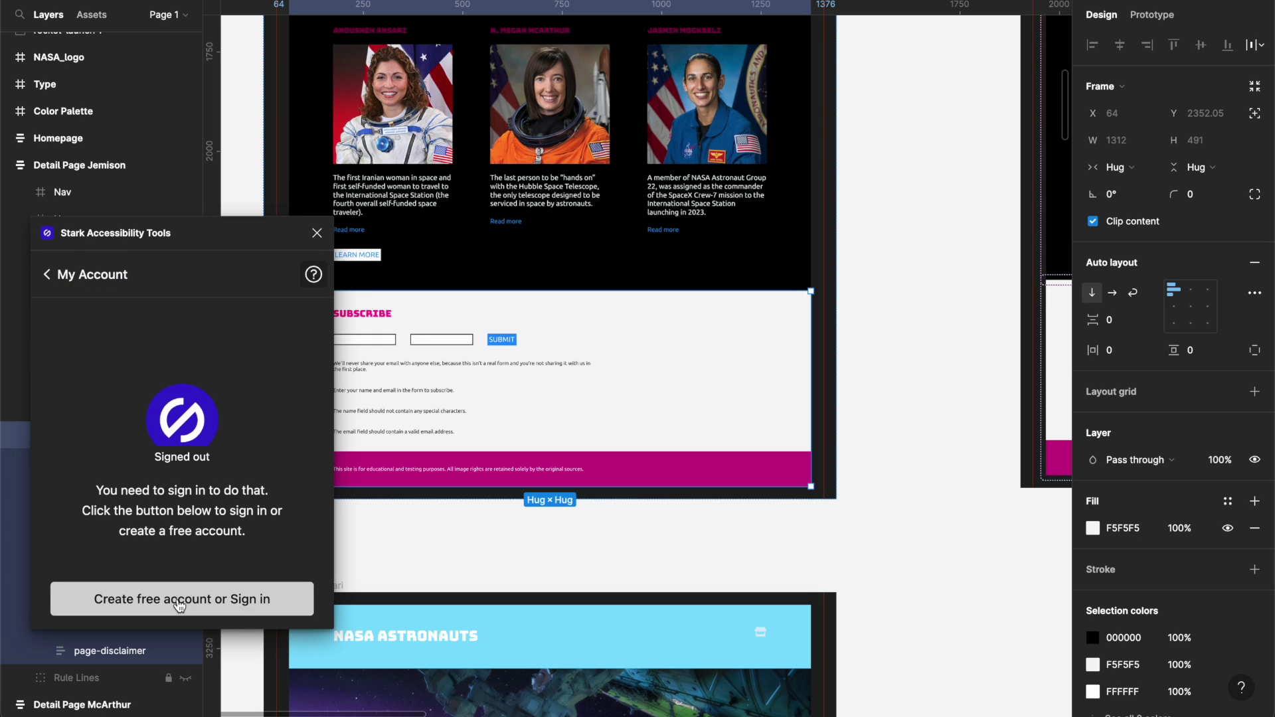
left_click(180, 602)
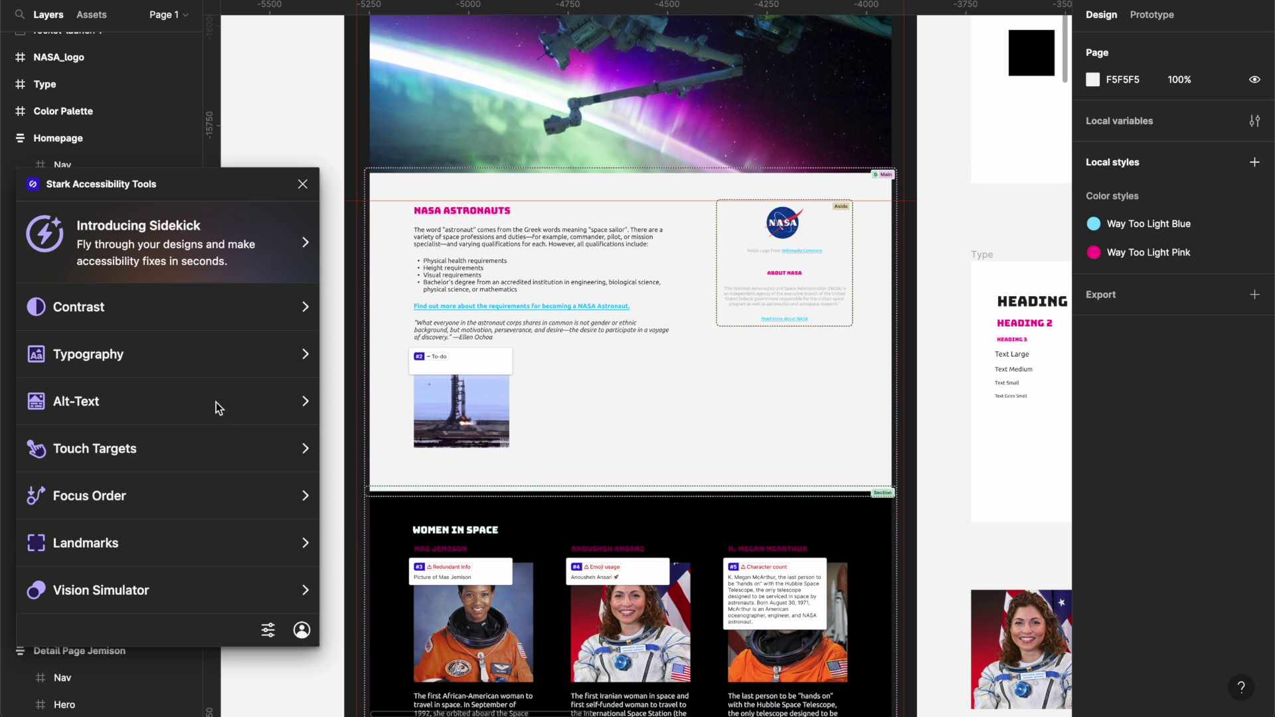
- Check the bullet list and 'Find out more' link contrast; the link scores 2.12:1
left_click(222, 305)
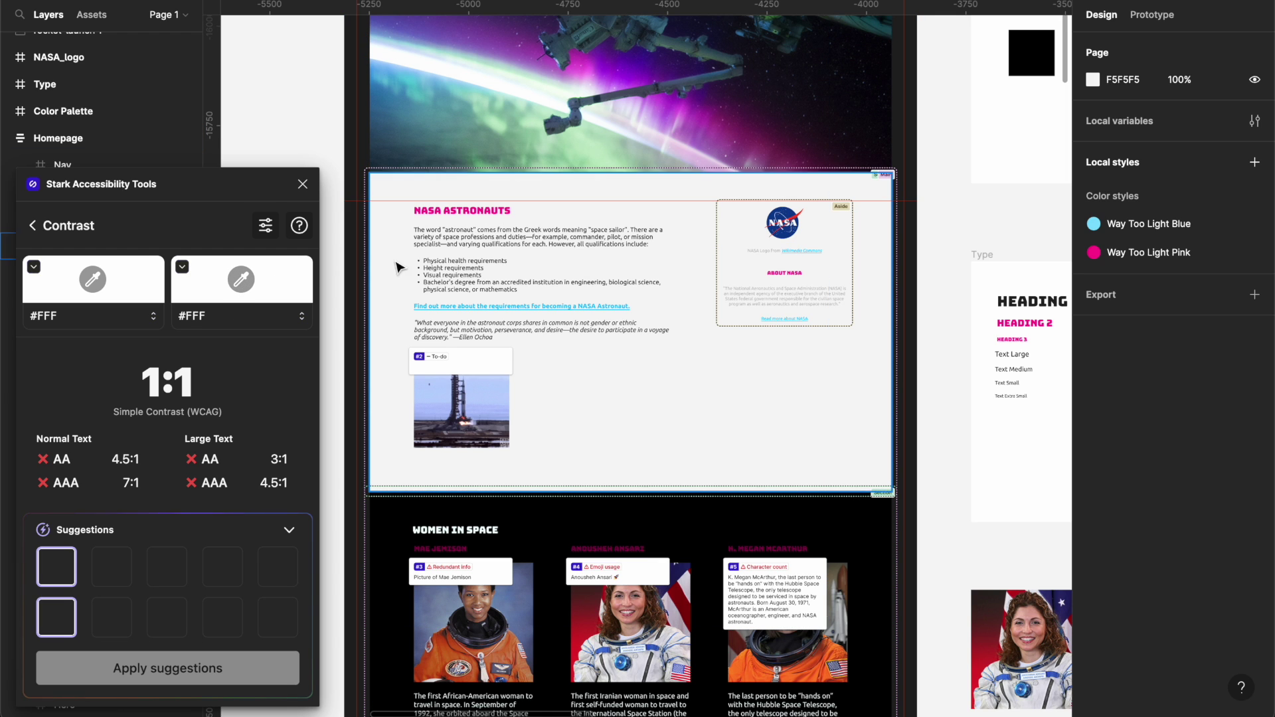
left_click(439, 274)
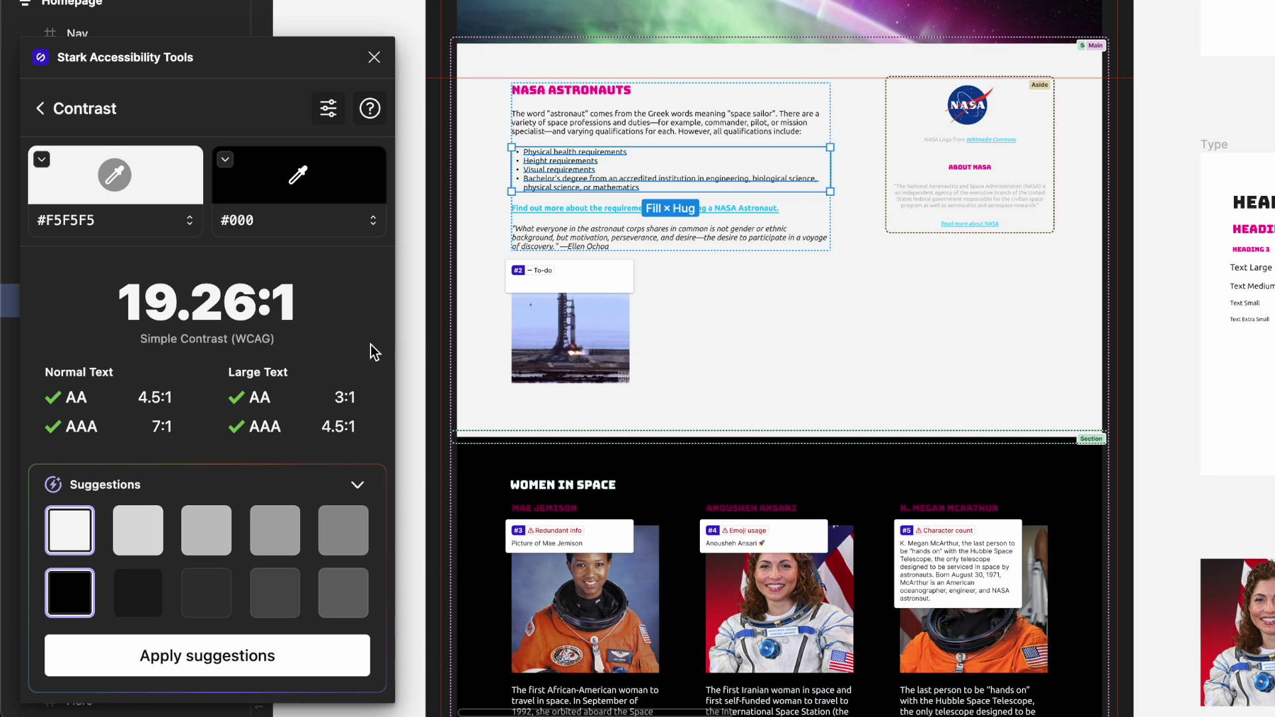
left_click(561, 210)
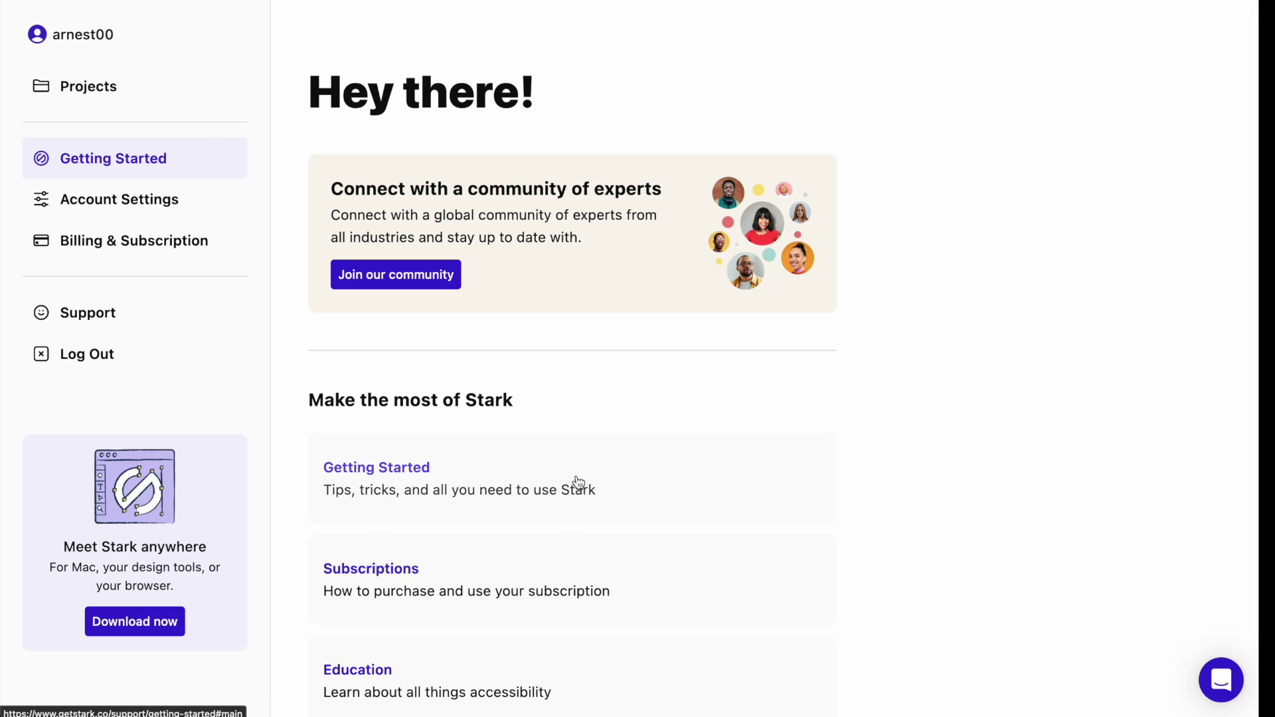
- Read the 'Using Contrast Checker + Color Suggestions' article and follow its W3C WCAG link
left_click(402, 470)
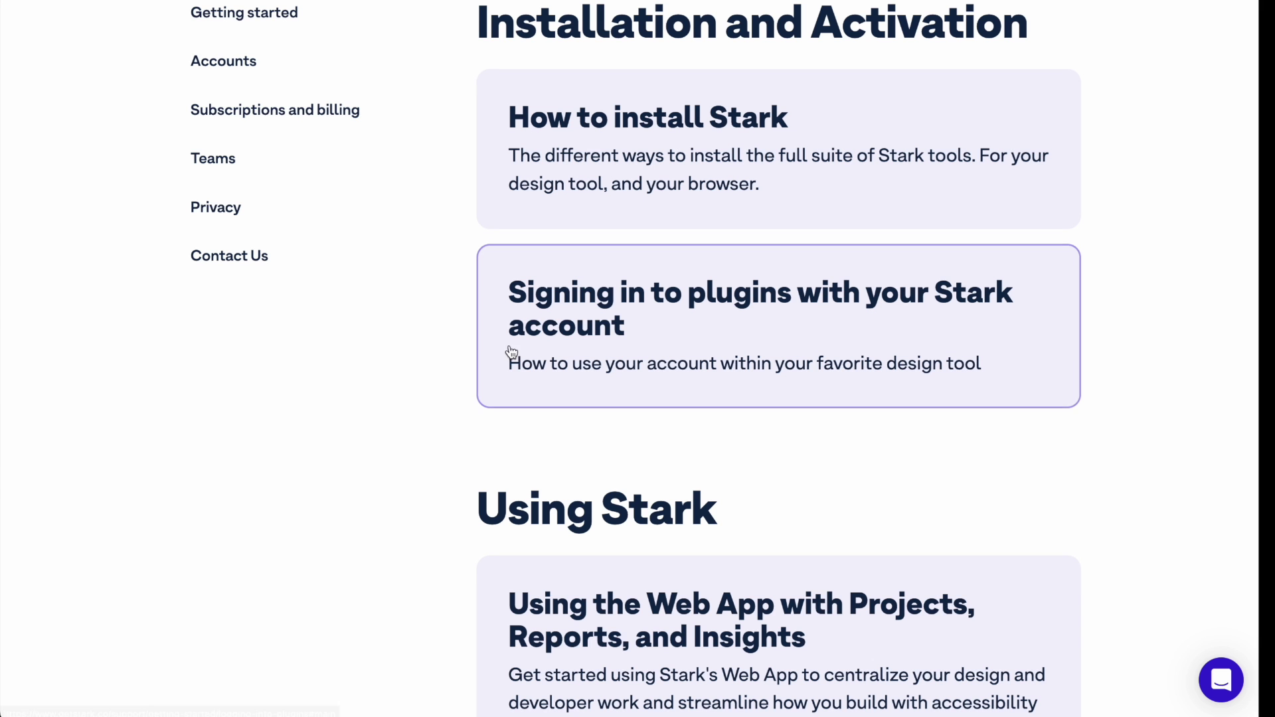
scroll(852, 221, "down", 3)
scroll(851, 220, "down", 2)
scroll(851, 221, "down", 2)
scroll(851, 220, "down", 1)
scroll(851, 220, "down", 2)
scroll(851, 220, "down", 1)
scroll(842, 229, "down", 1)
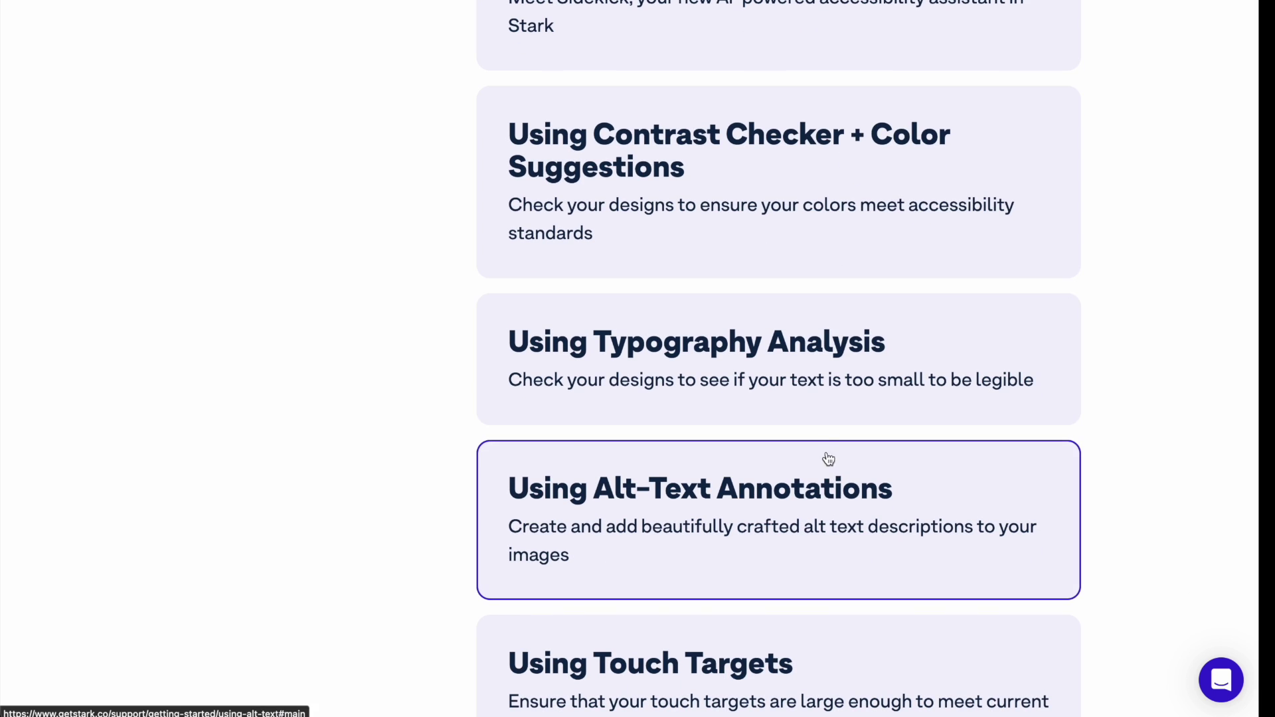
left_click(851, 198)
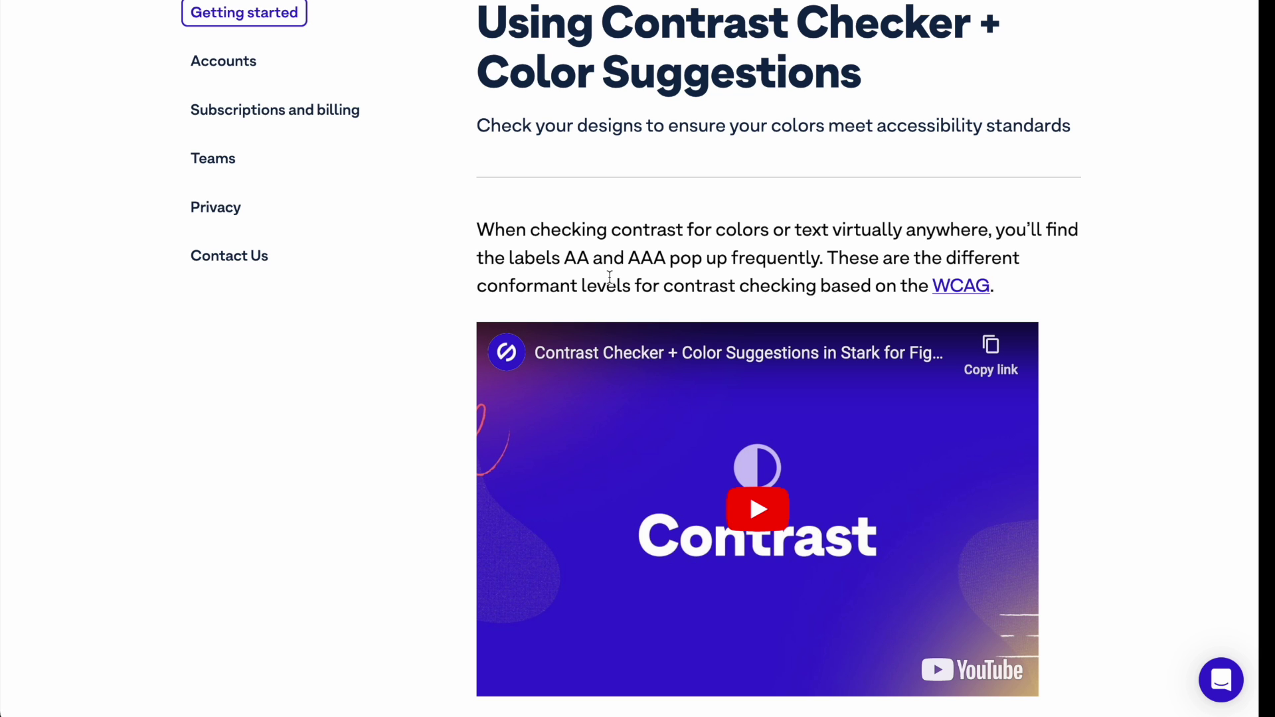
left_click(957, 286)
scroll(951, 291, "down", 3)
scroll(950, 293, "down", 3)
scroll(951, 292, "down", 3)
scroll(951, 293, "down", 3)
scroll(950, 297, "down", 1)
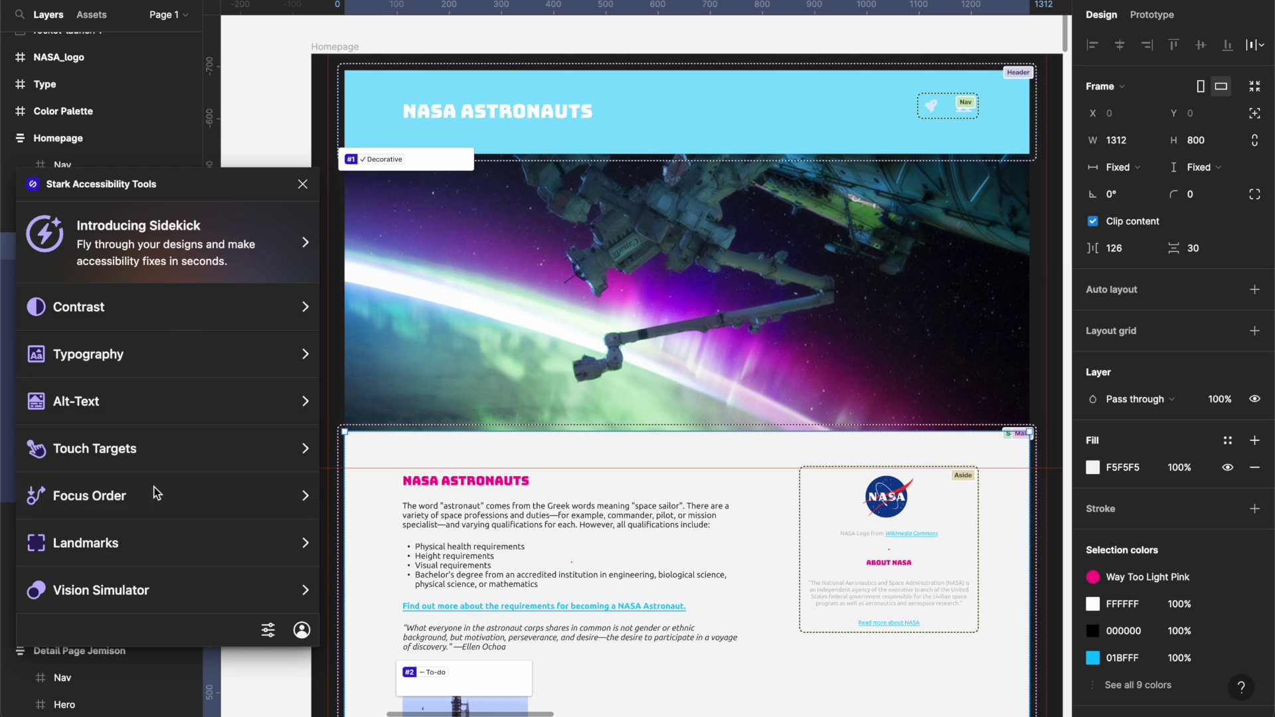
- Open Stark's Landmarks tool to review the Homepage landmarks
left_click(118, 546)
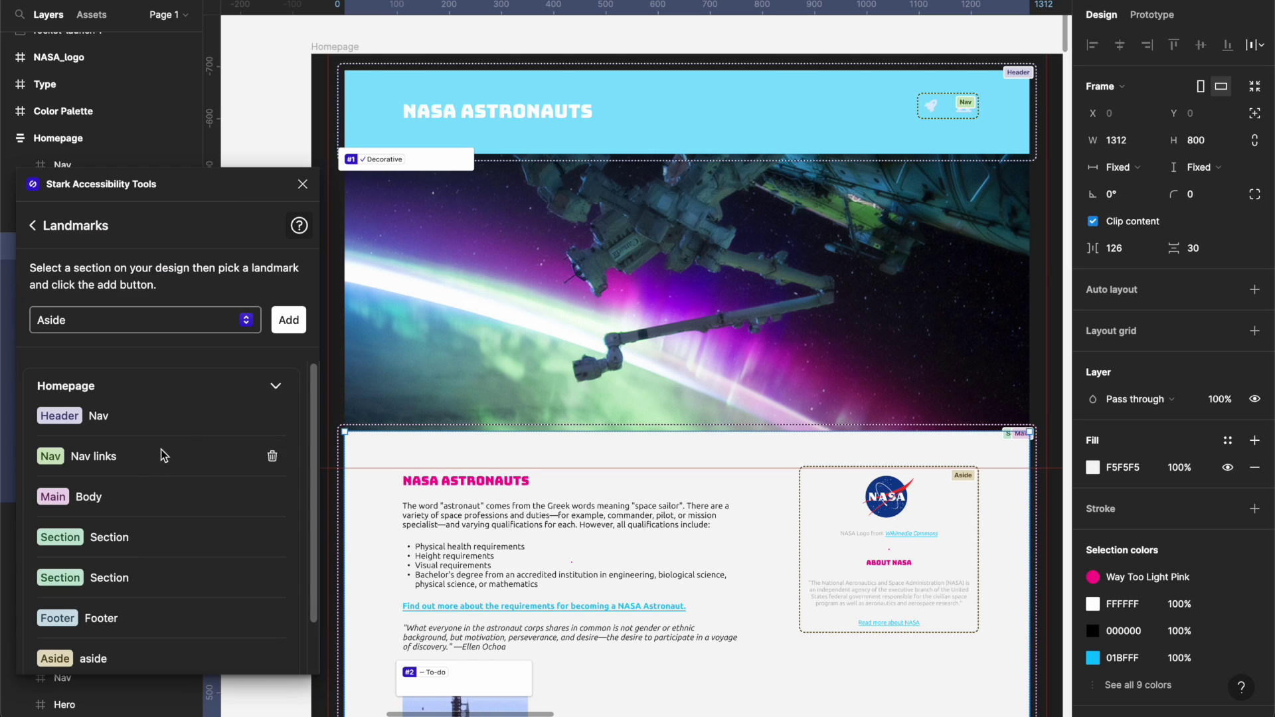
scroll(190, 417, "down", 3)
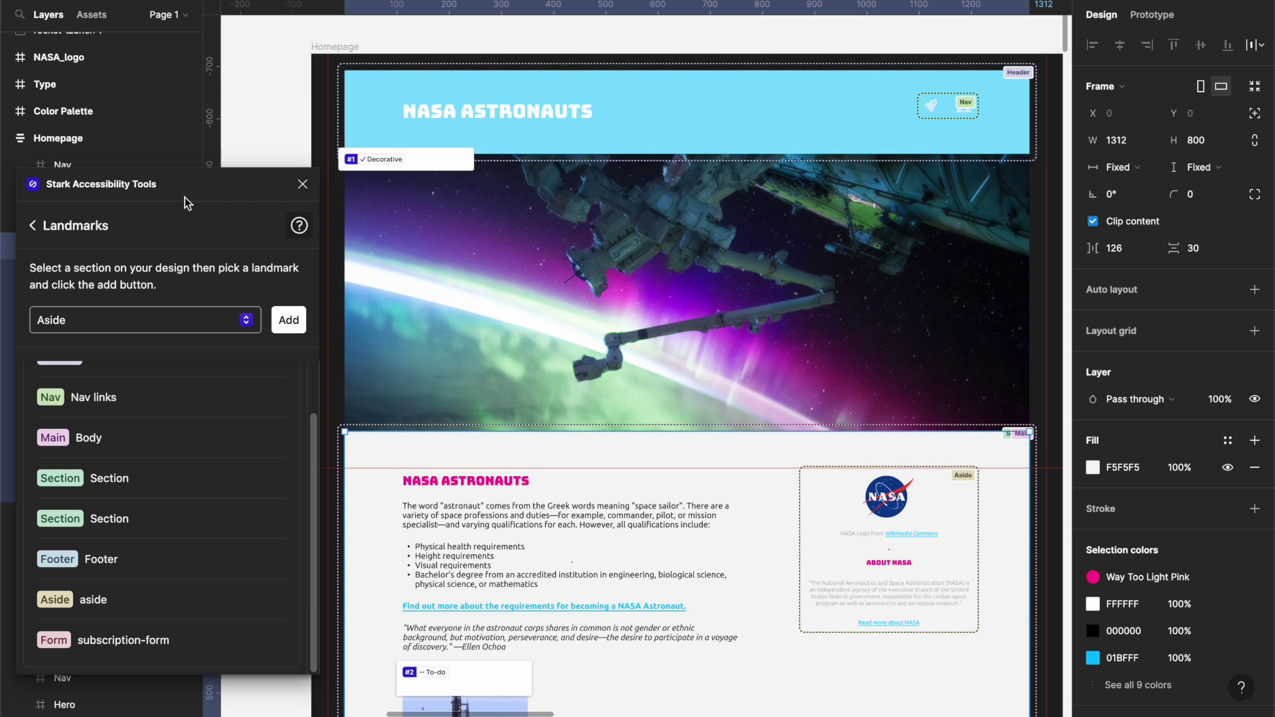
- Set the rocket-launch 1 image to 'Decorative element' in Stark Alt-Text
left_click(79, 232)
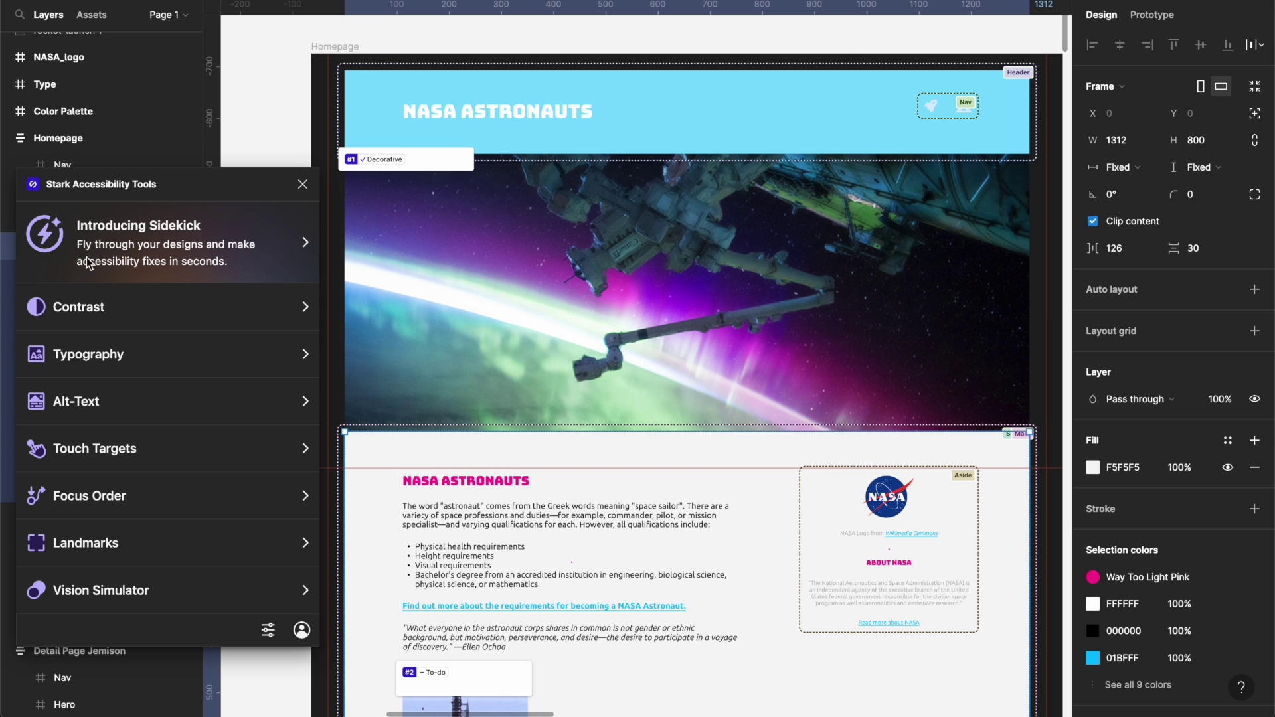
left_click(140, 401)
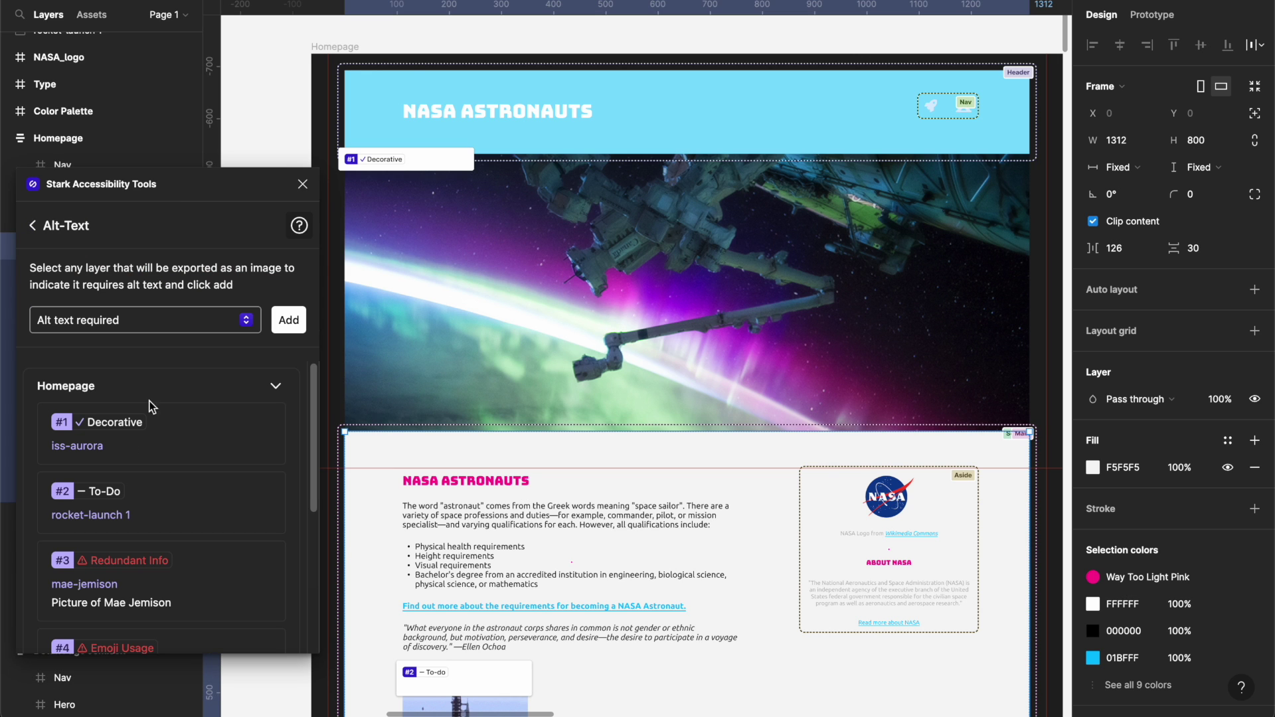
scroll(168, 412, "down", 2)
scroll(431, 578, "down", 5)
scroll(431, 603, "down", 3)
scroll(431, 603, "up", 3)
scroll(514, 328, "up", 3)
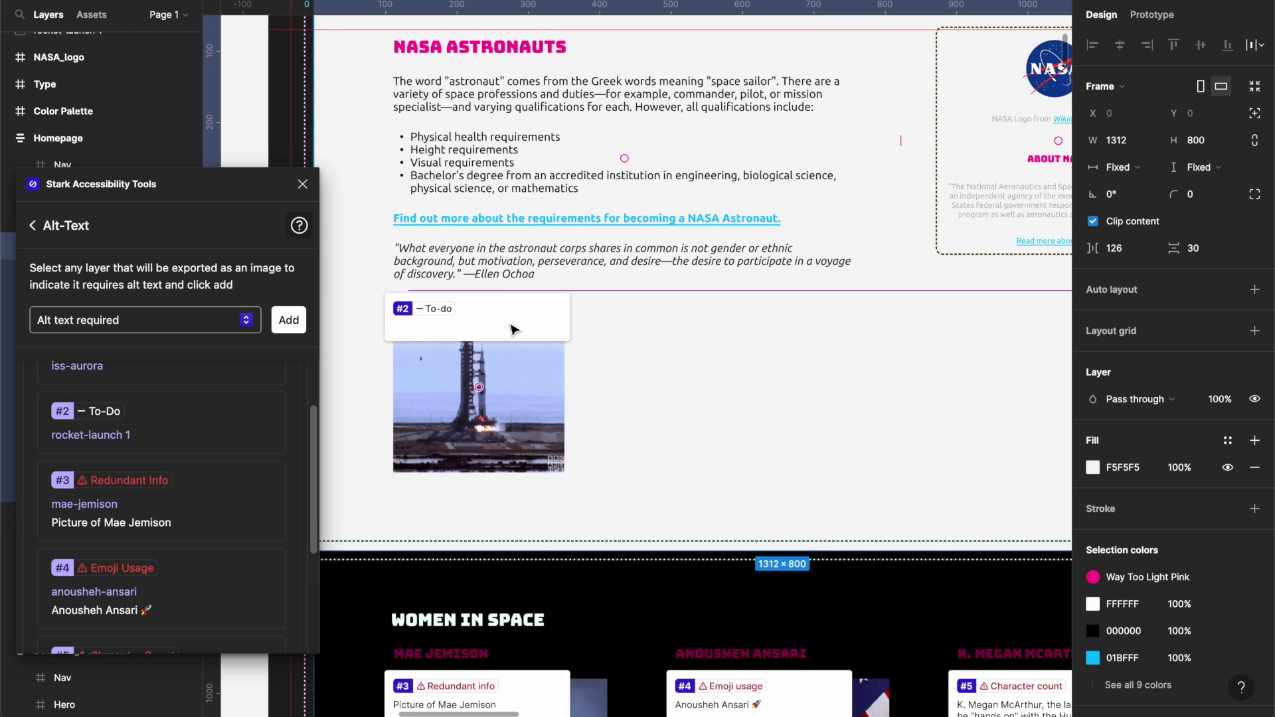
scroll(152, 436, "up", 1)
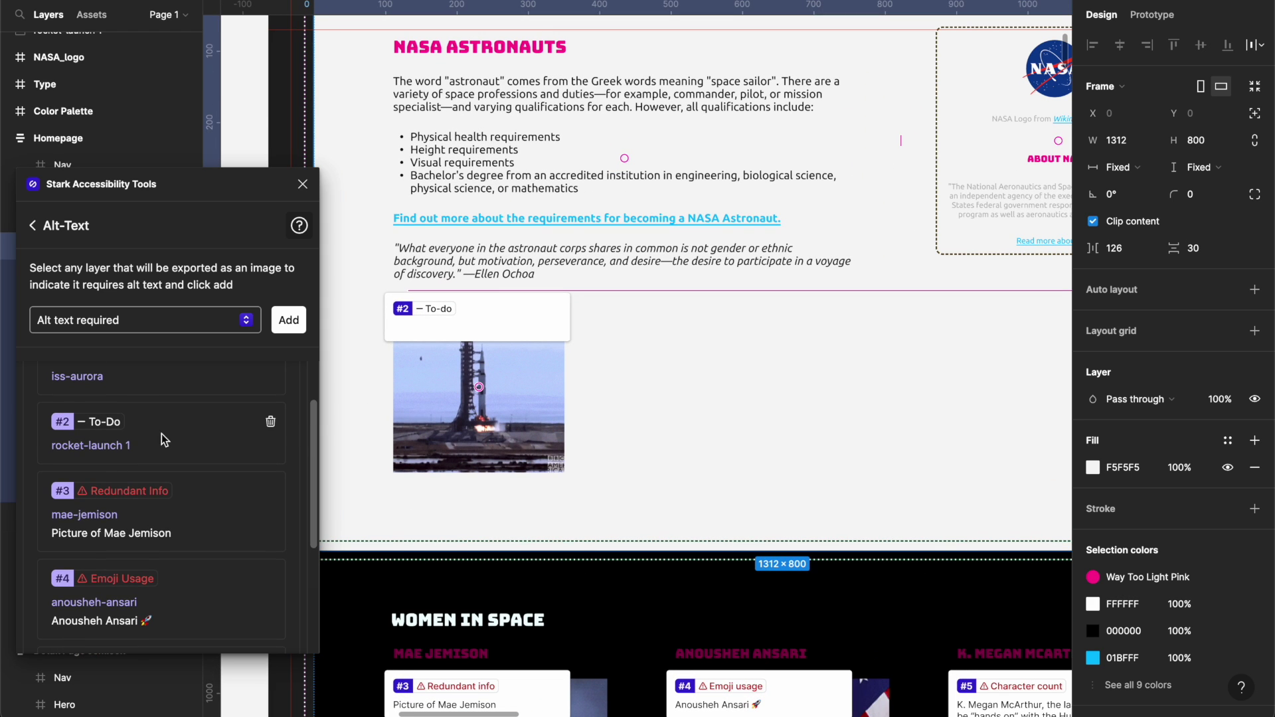
left_click(152, 435)
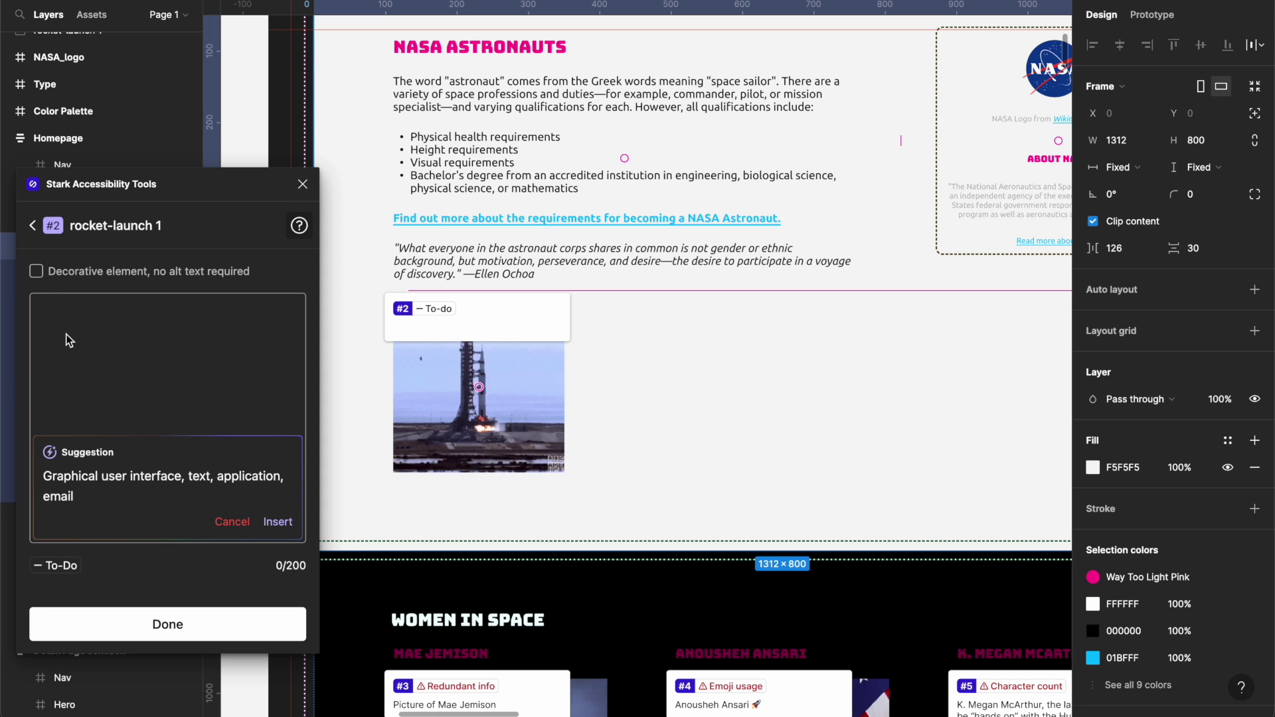
left_click(37, 273)
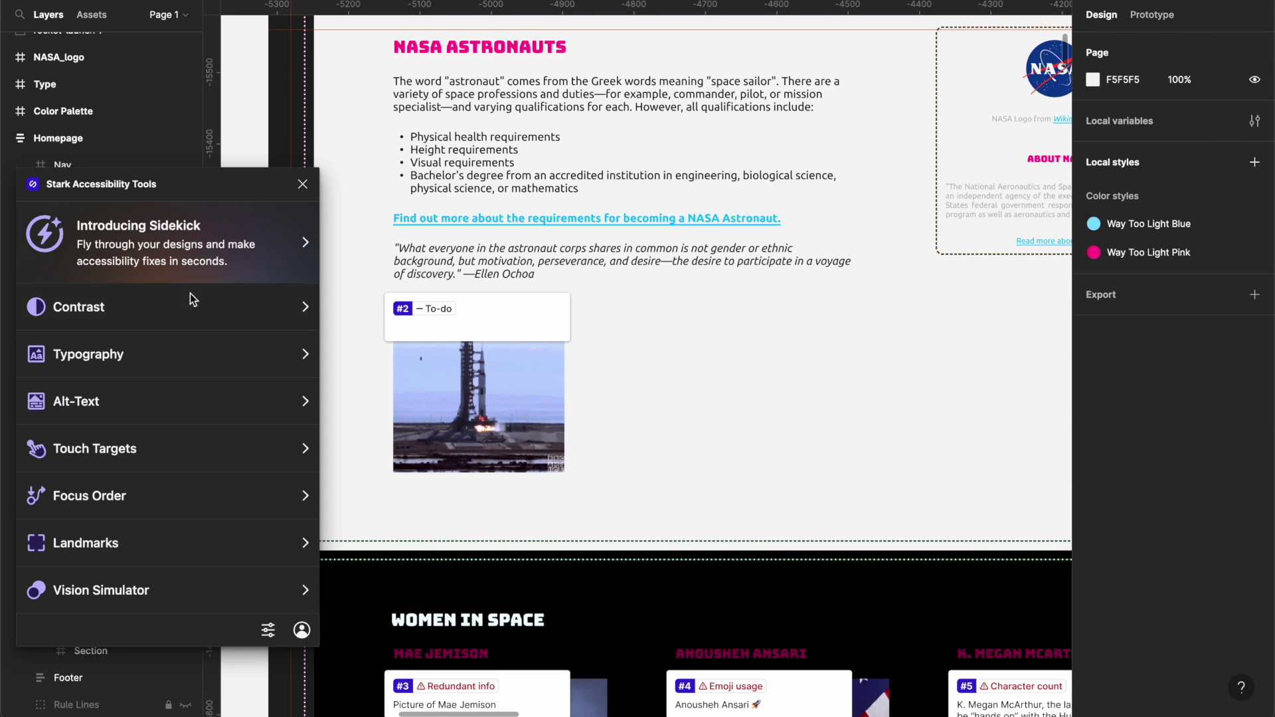
left_click(191, 299)
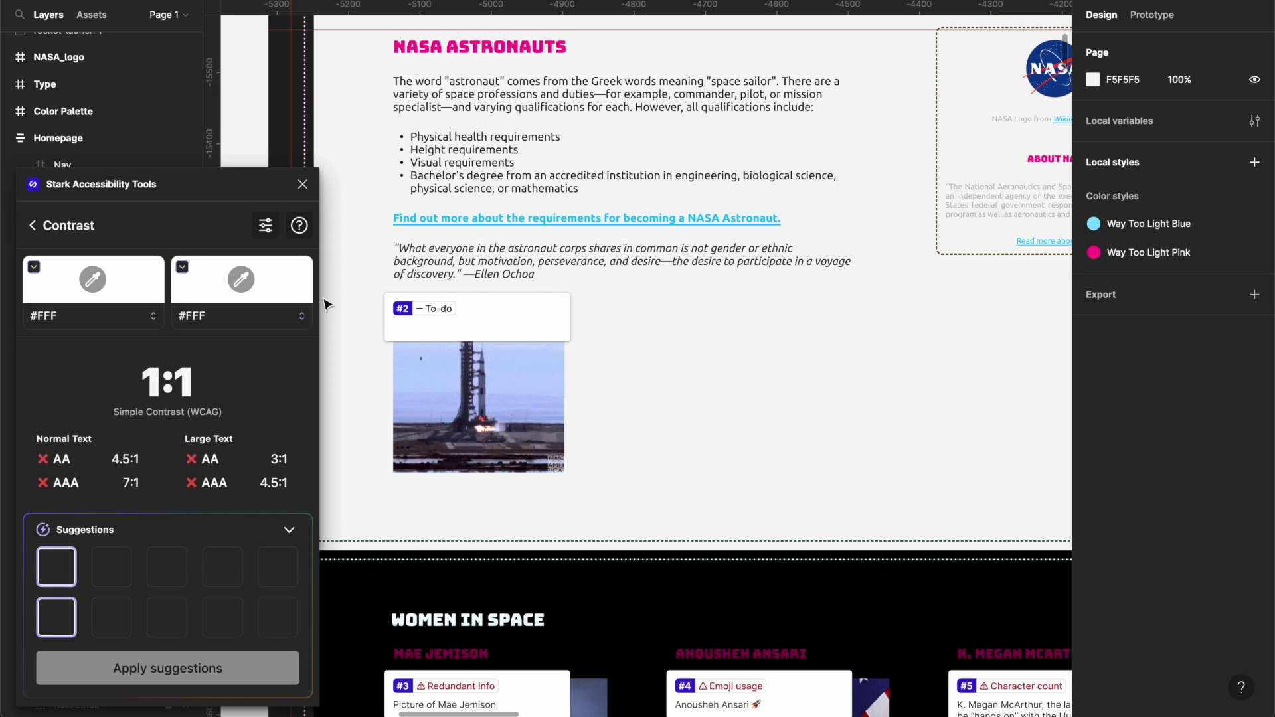
- Darken the NASA ASTRONAUTS heading to the 8.18:1 suggested shade, #93004F
left_click(477, 53)
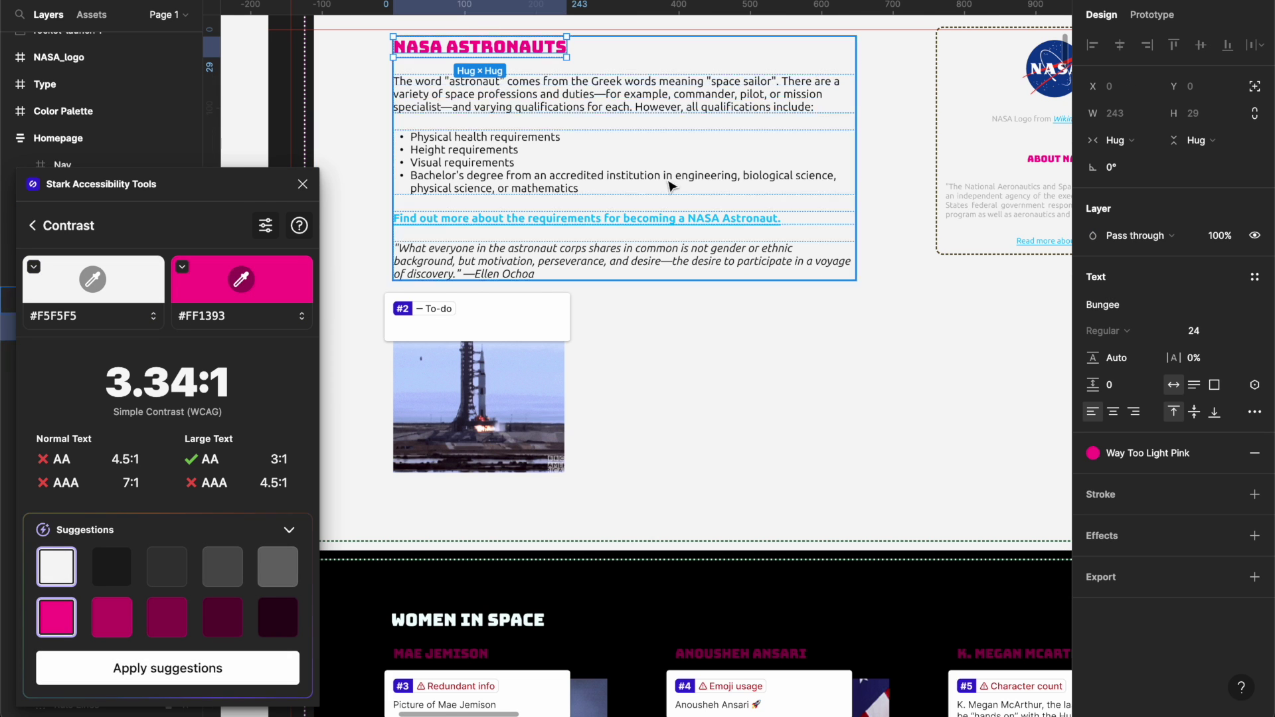
mouse_move(1147, 454)
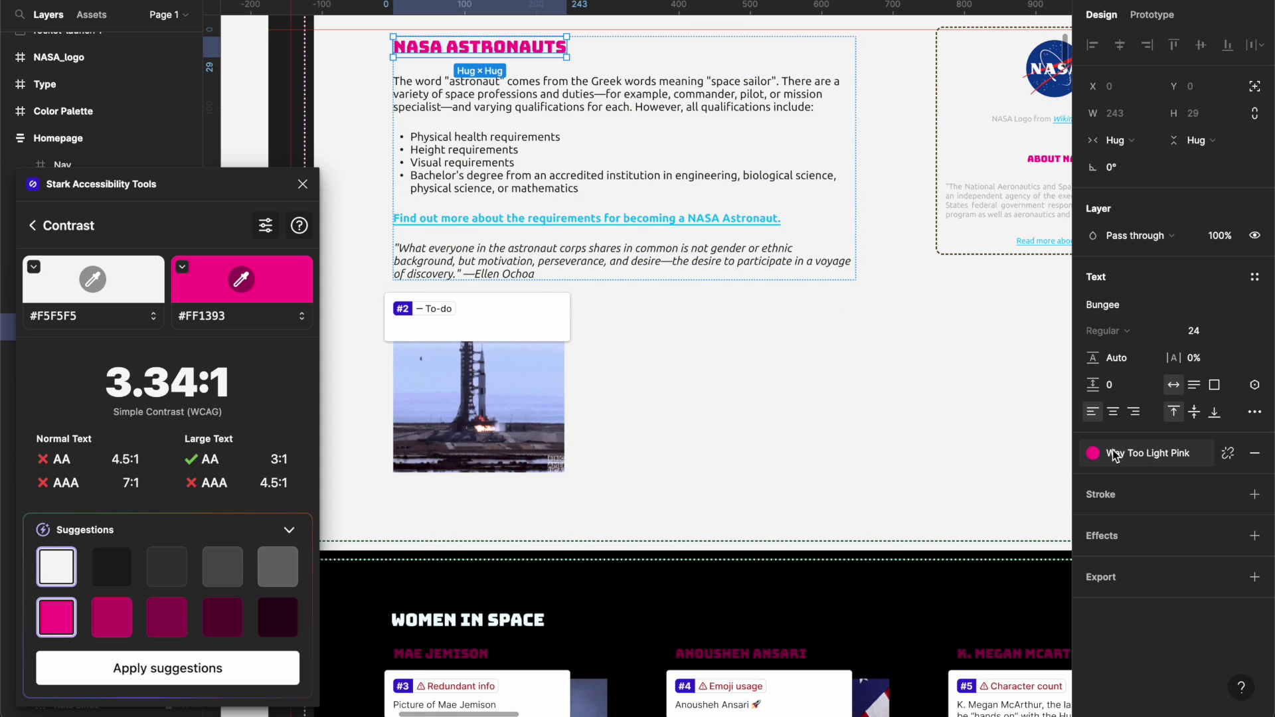
left_click(112, 617)
left_click(168, 619)
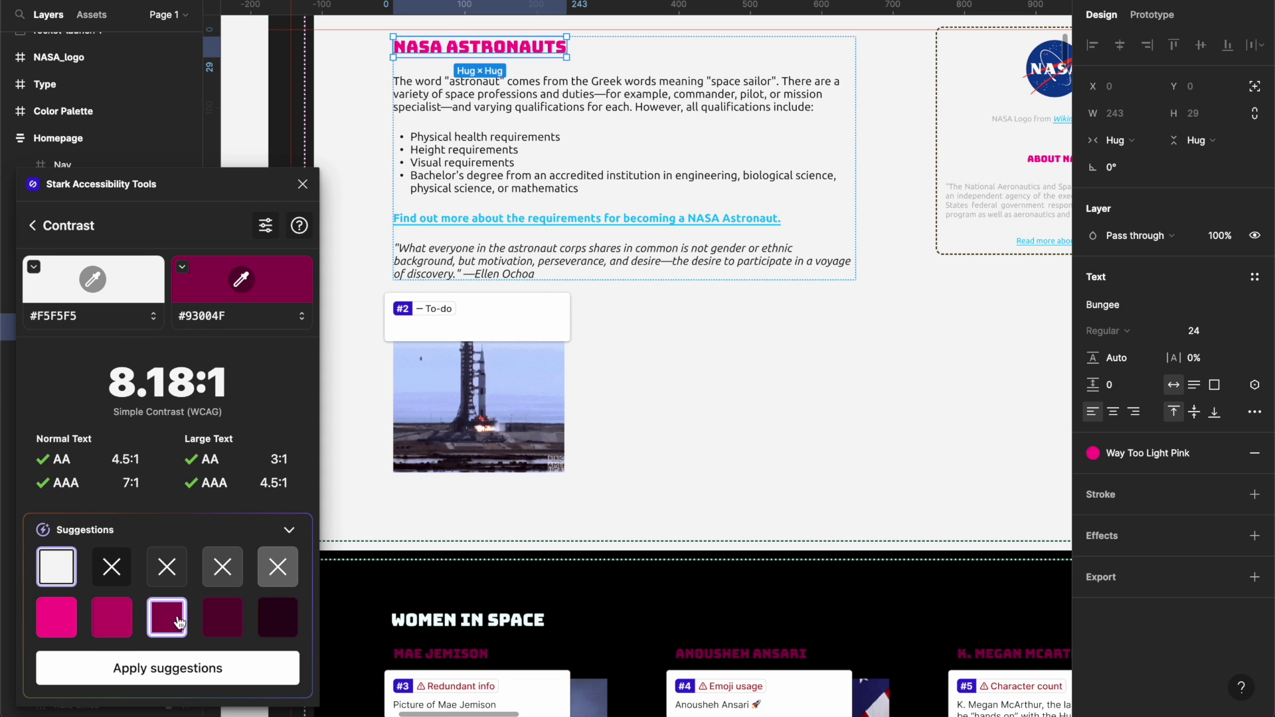
left_click(222, 618)
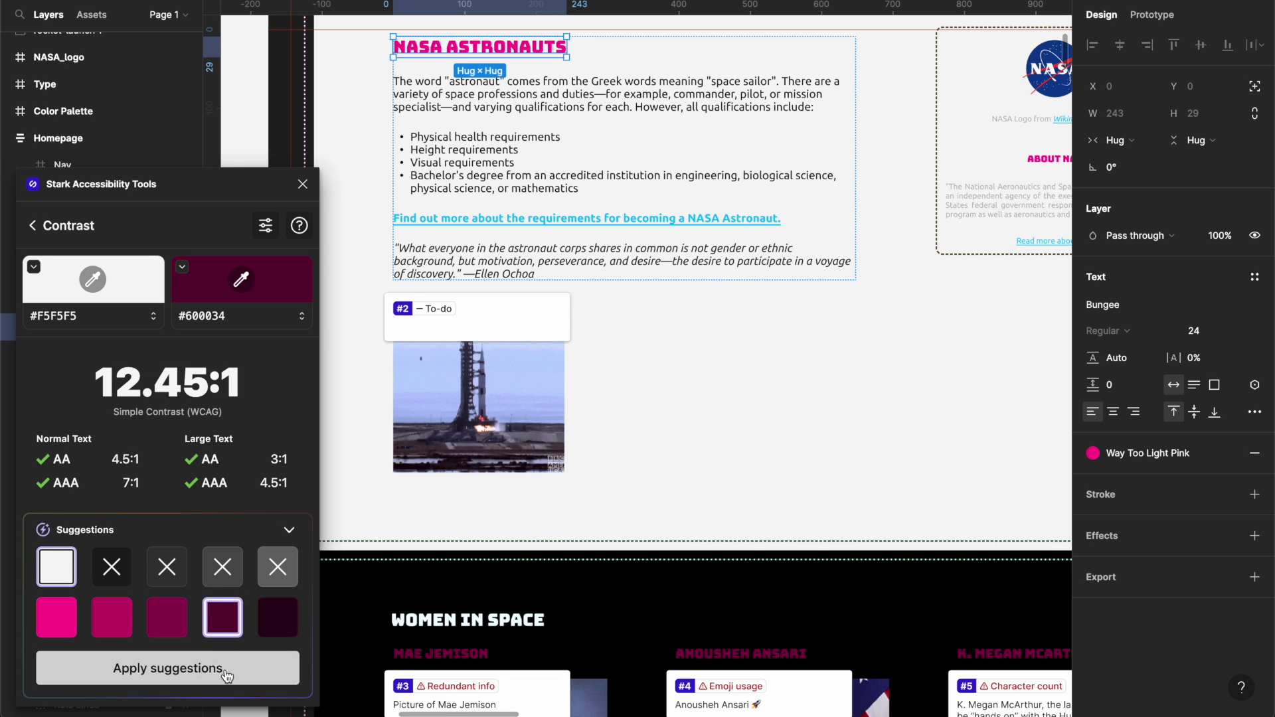
left_click(167, 618)
left_click(168, 668)
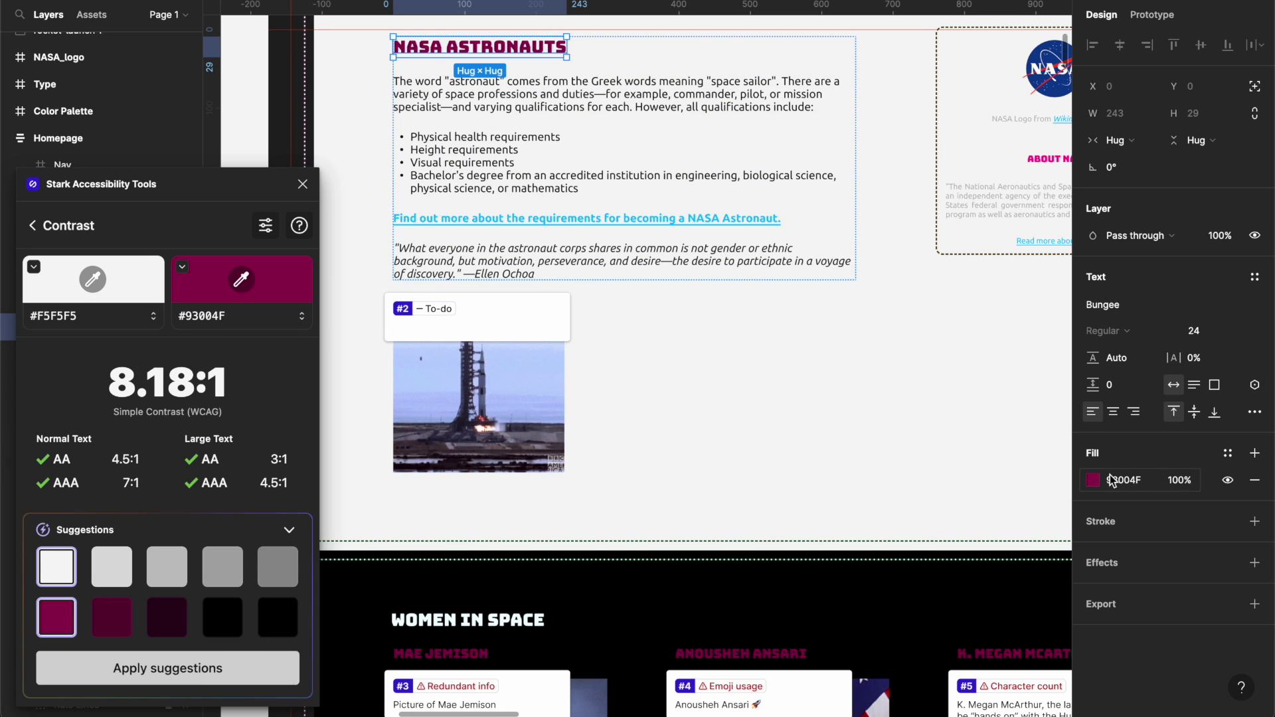
left_click(1136, 480)
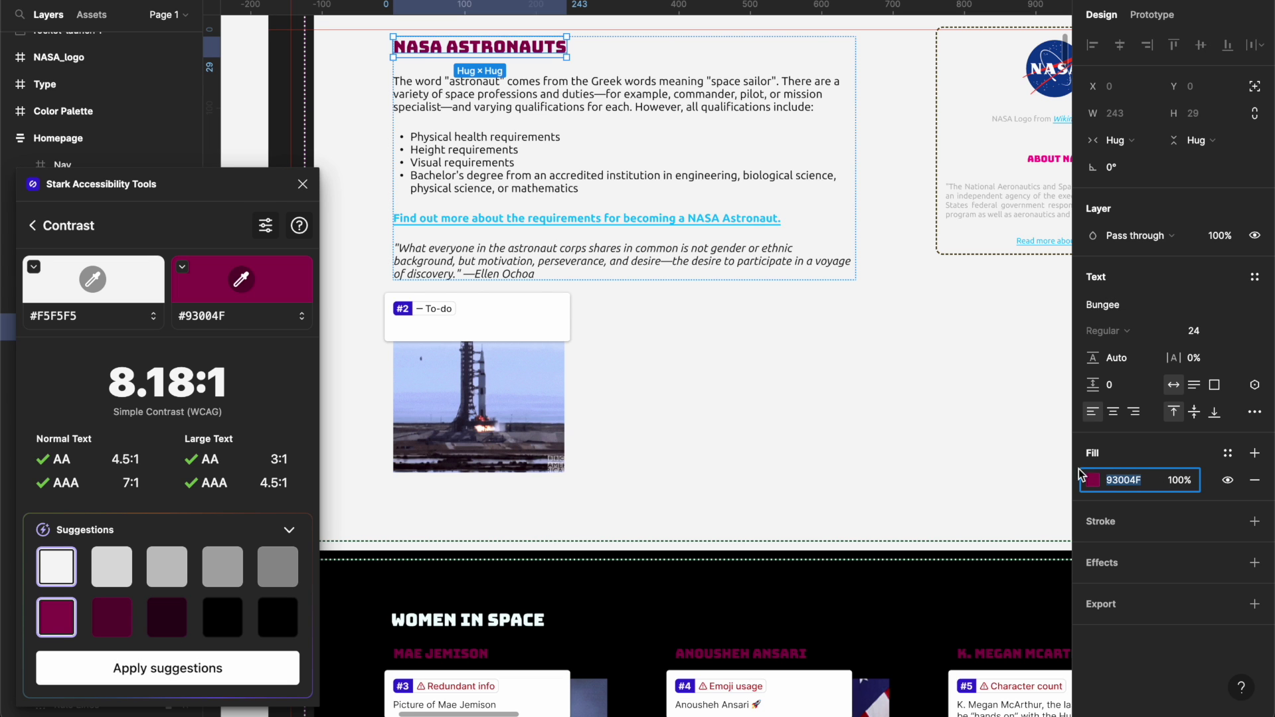
- Change the bullet list text colour to dark grey #333
left_click(449, 162)
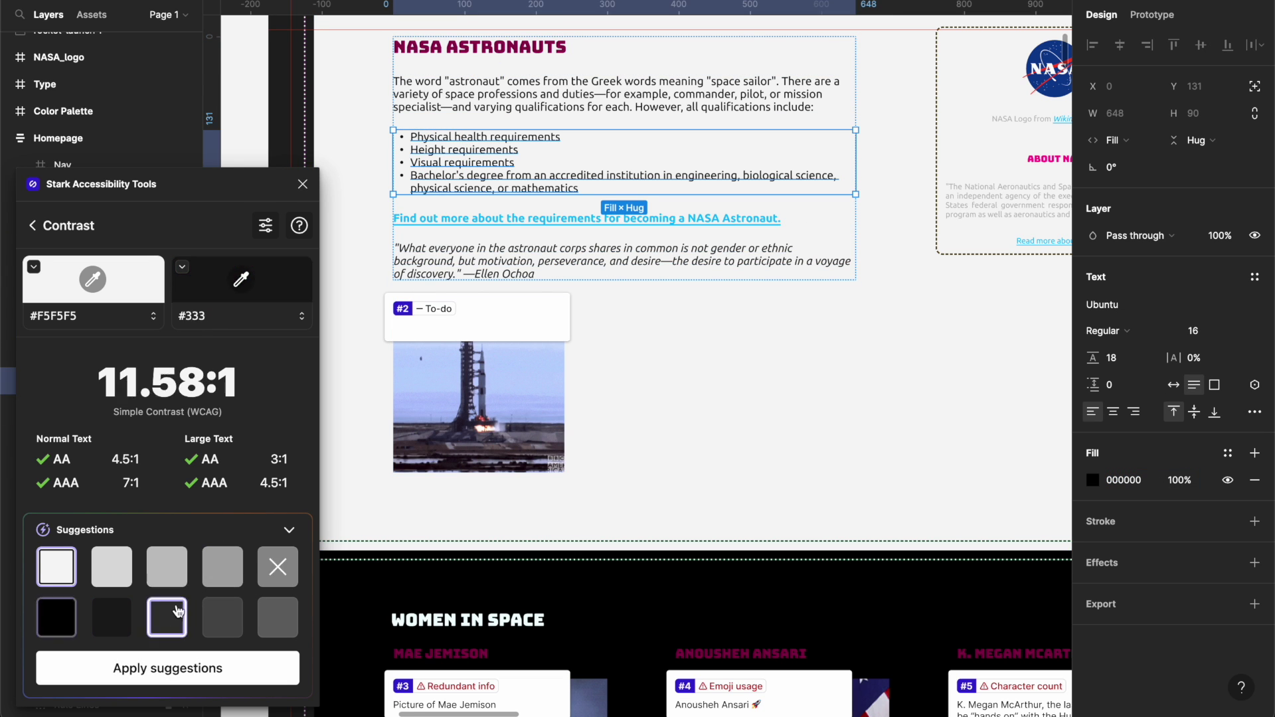
left_click(56, 617)
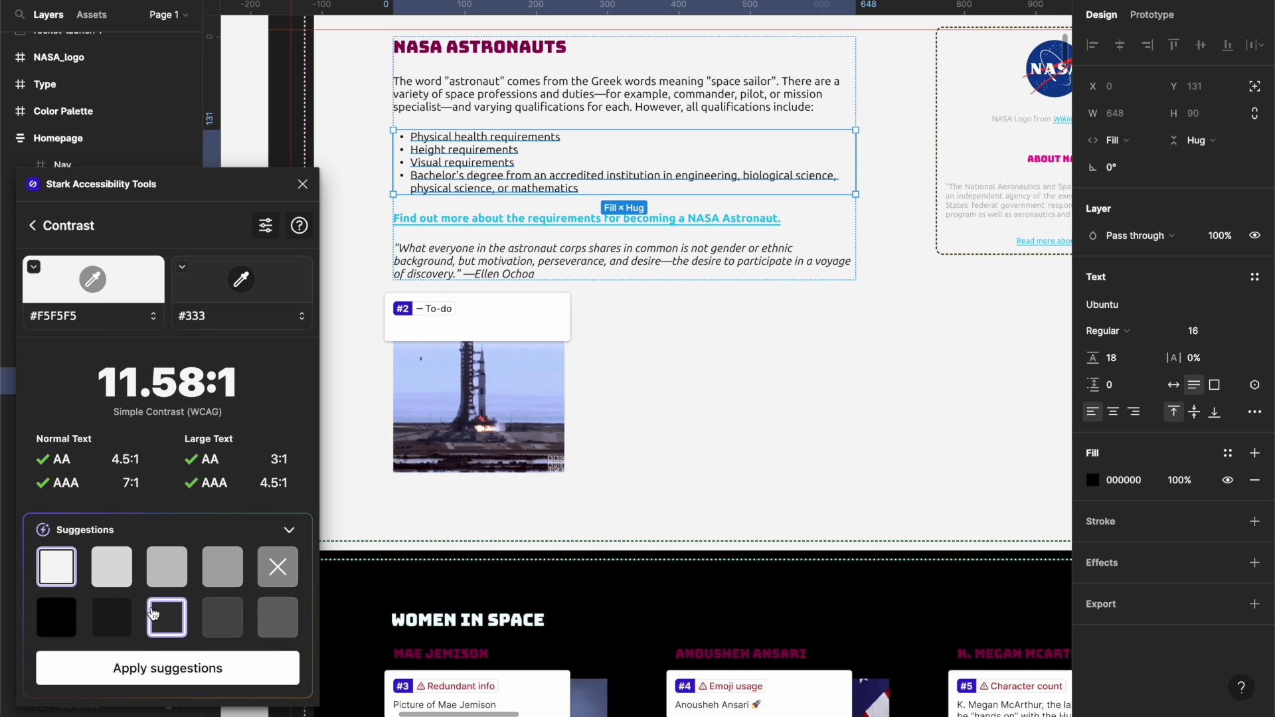
left_click(209, 686)
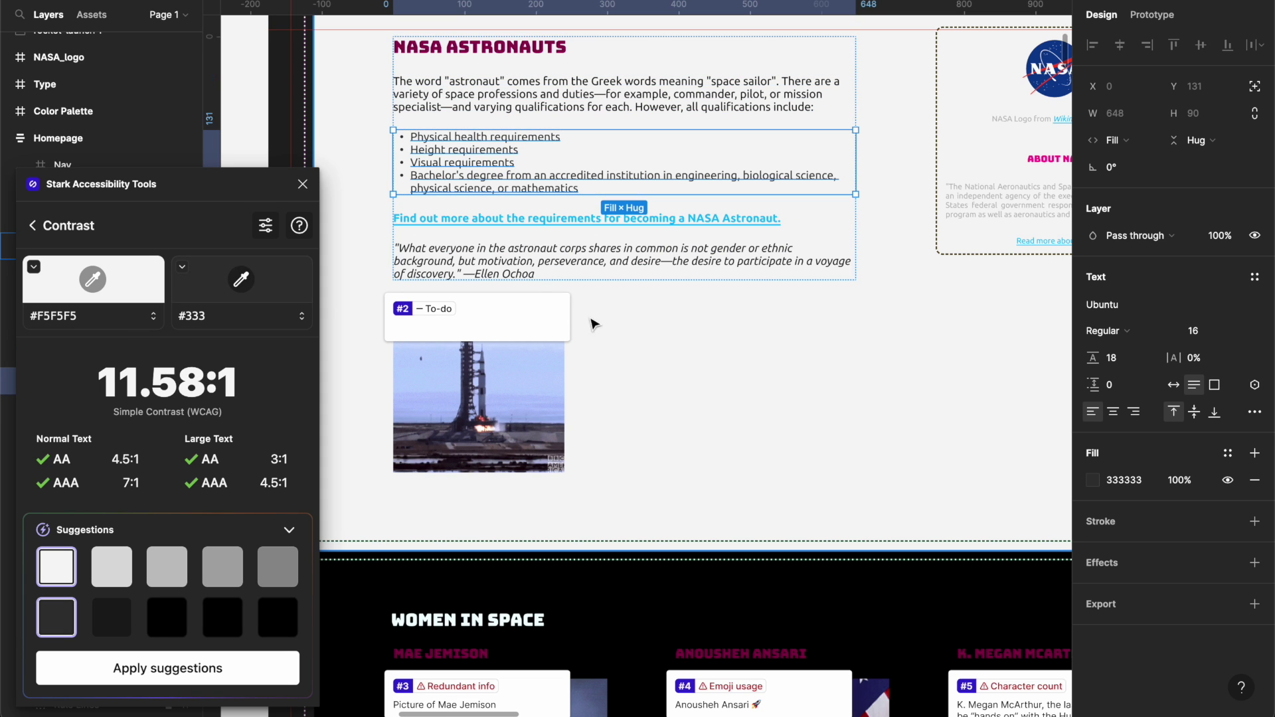
left_click(607, 362)
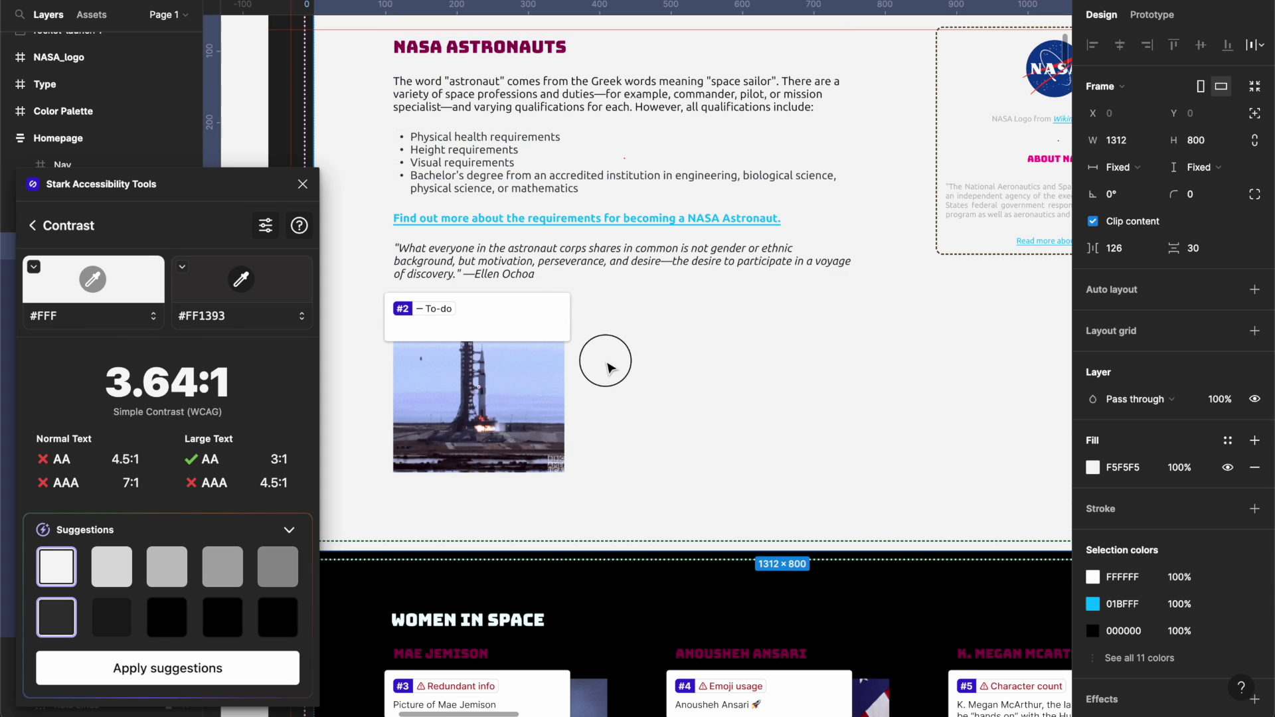
- Use Stark Typography to left-align the About NASA card paragraph and set it to 12px
left_click(34, 226)
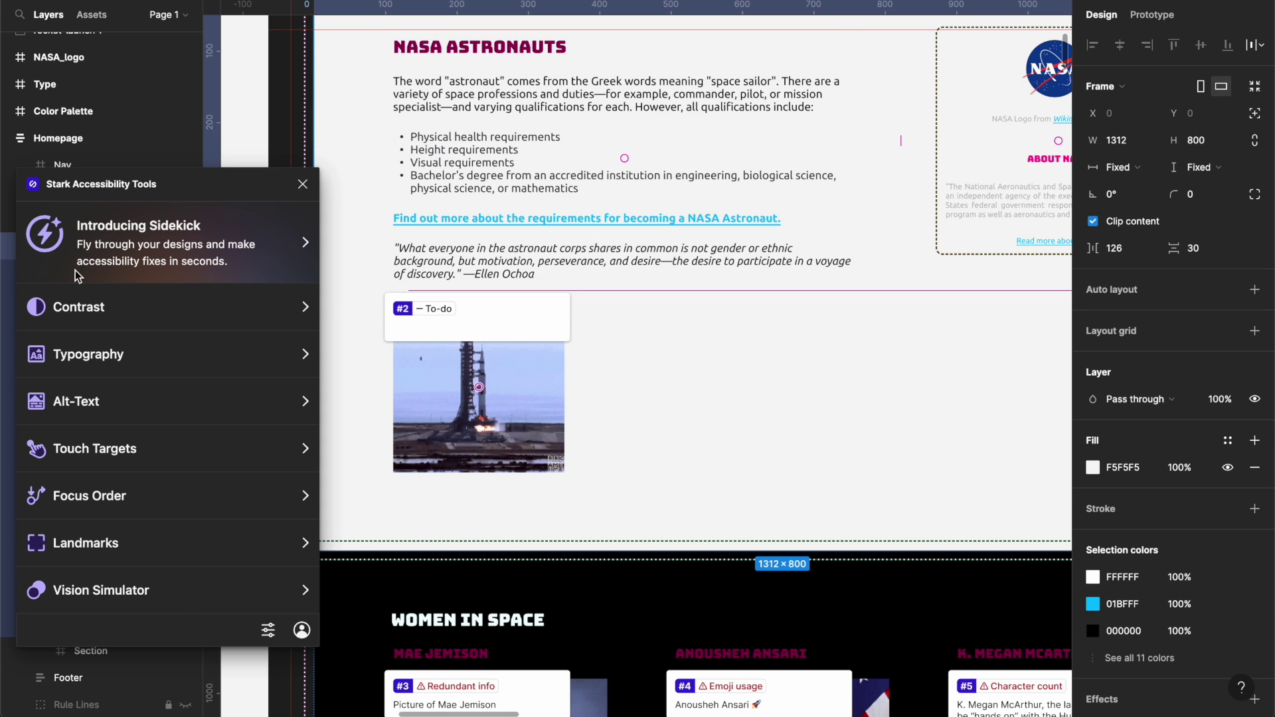
left_click(296, 356)
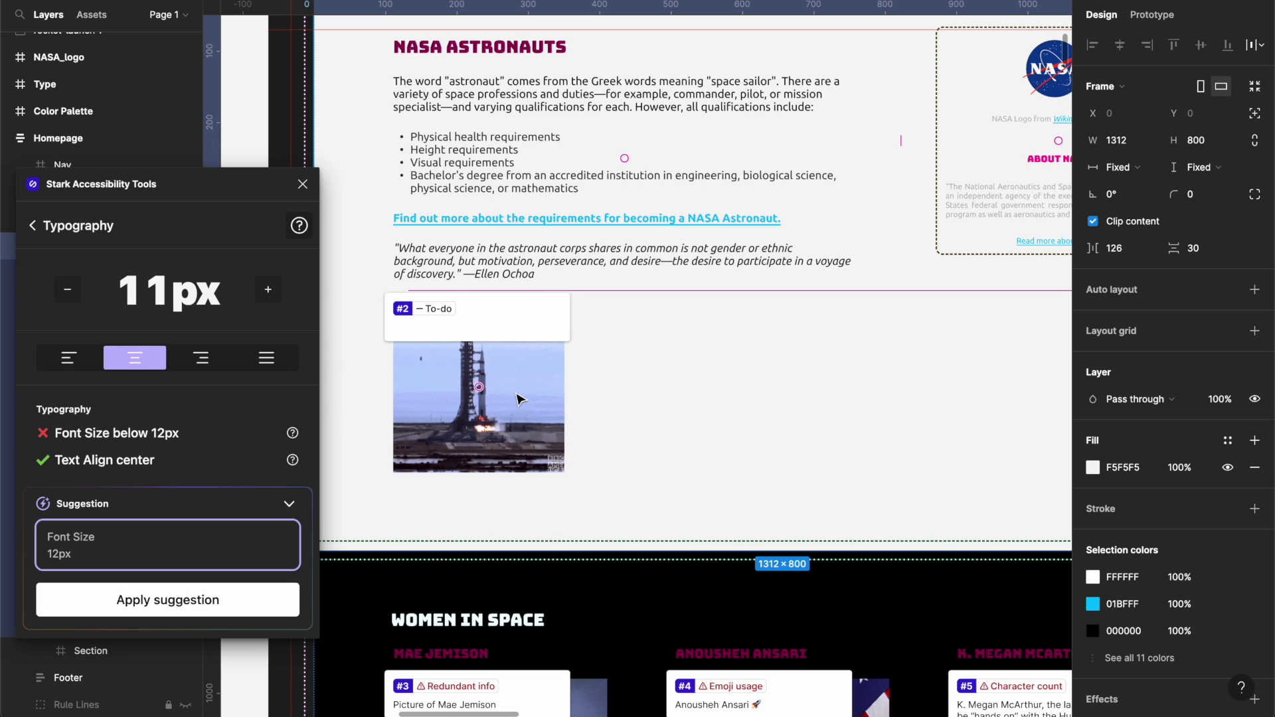
left_click(976, 205)
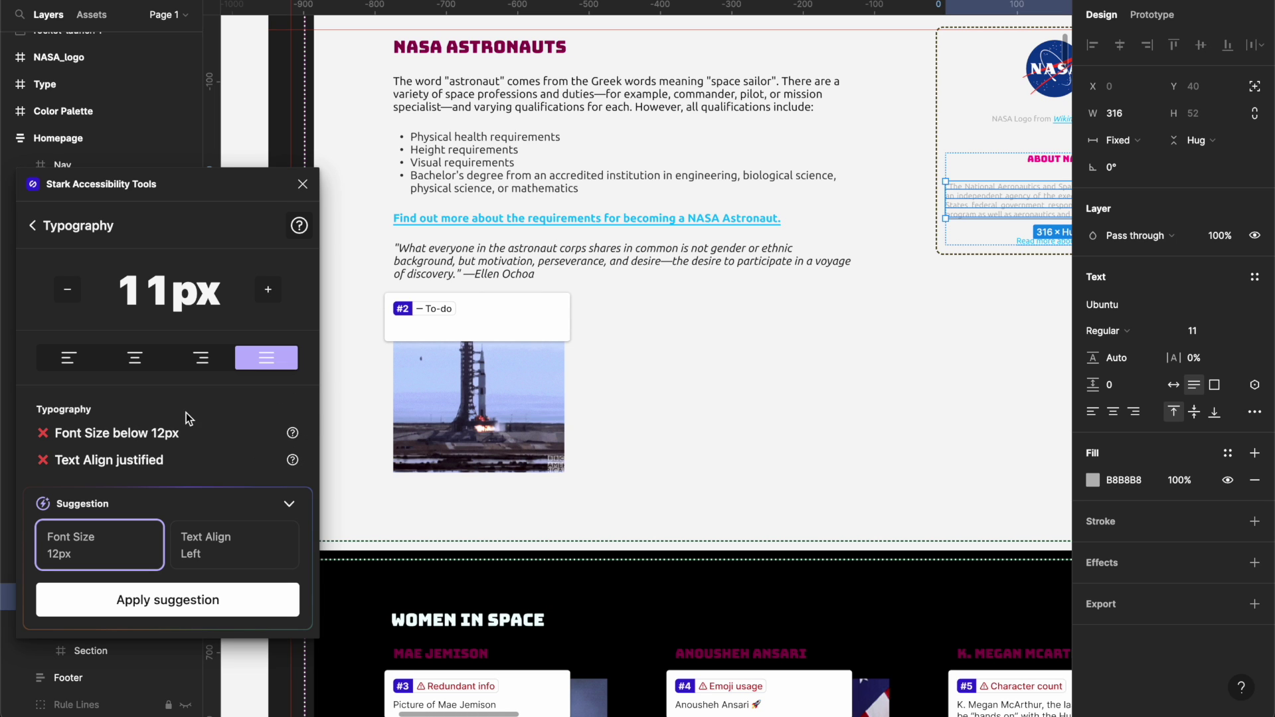
left_click(69, 359)
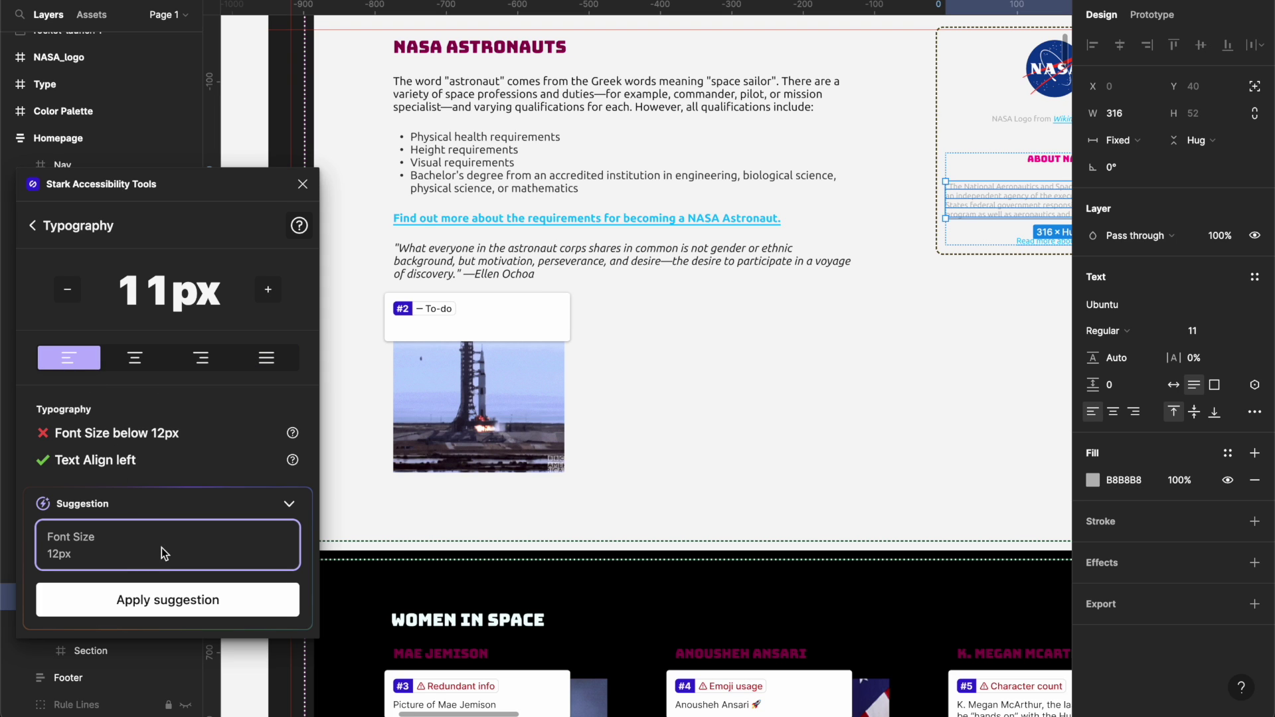
left_click(158, 599)
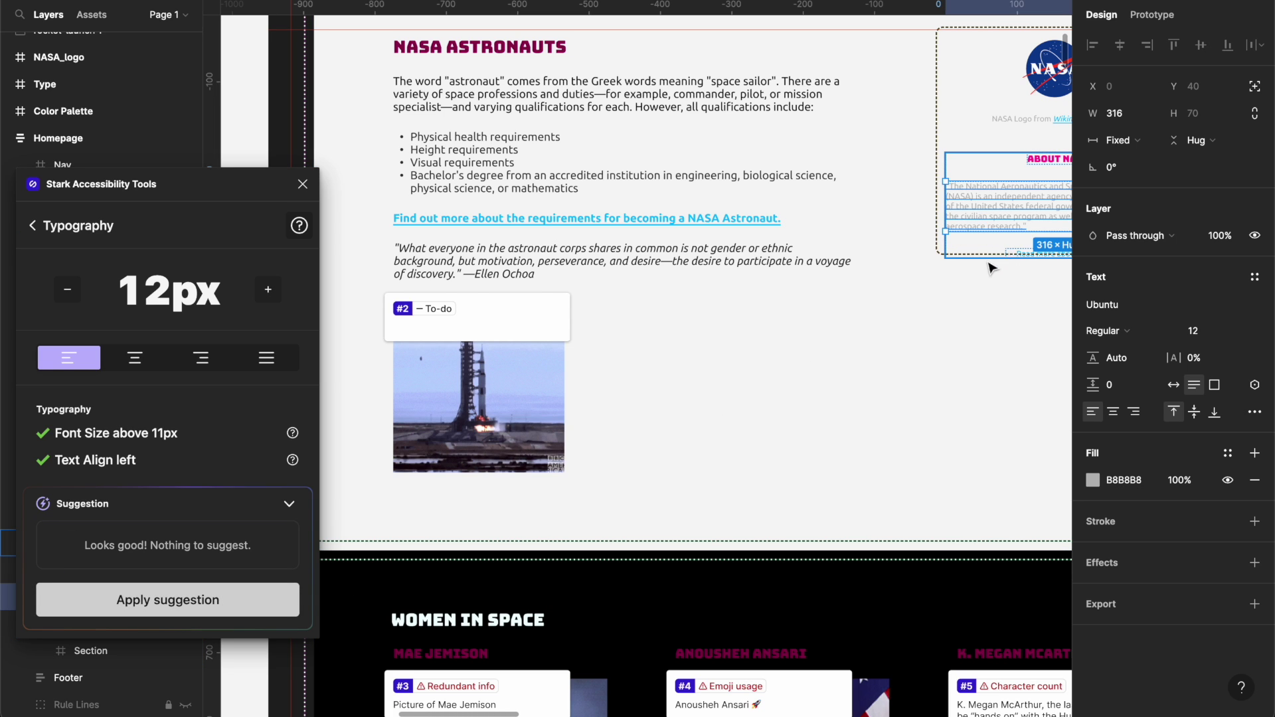
left_click(659, 408)
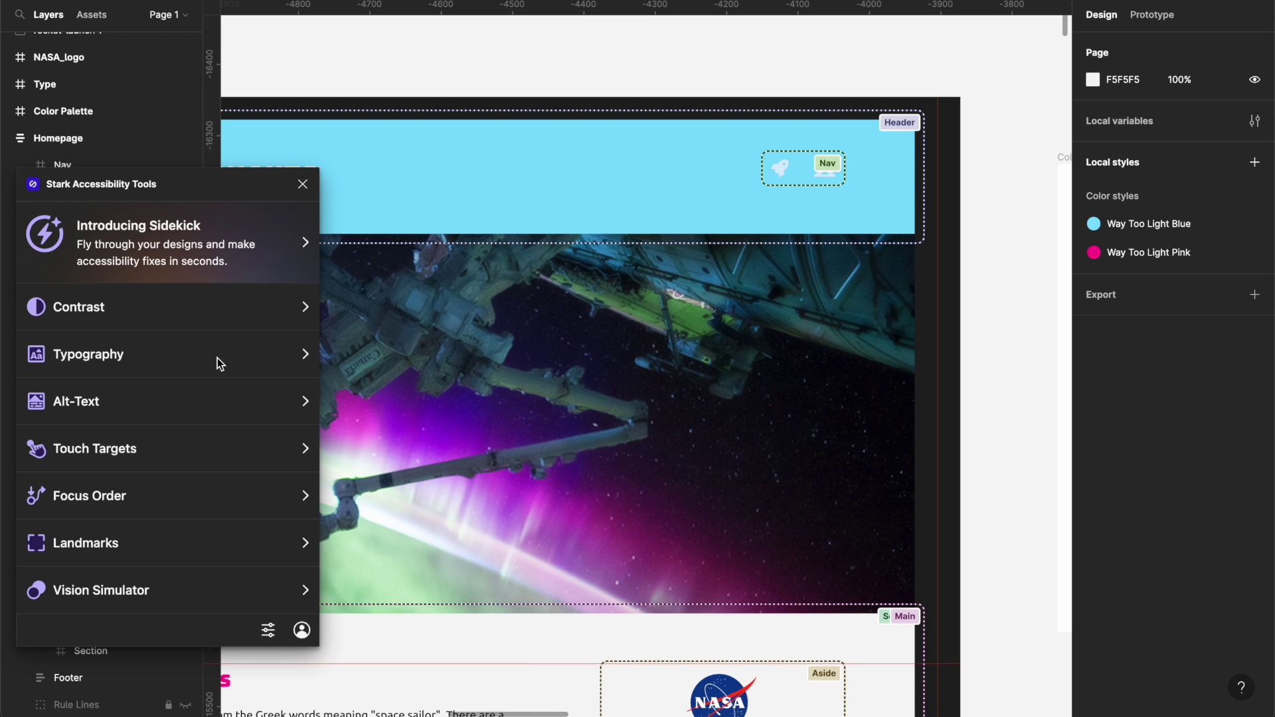
- In Stark Focus Order, make the nav rocket icon item 1 and name it 'Home'
left_click(173, 496)
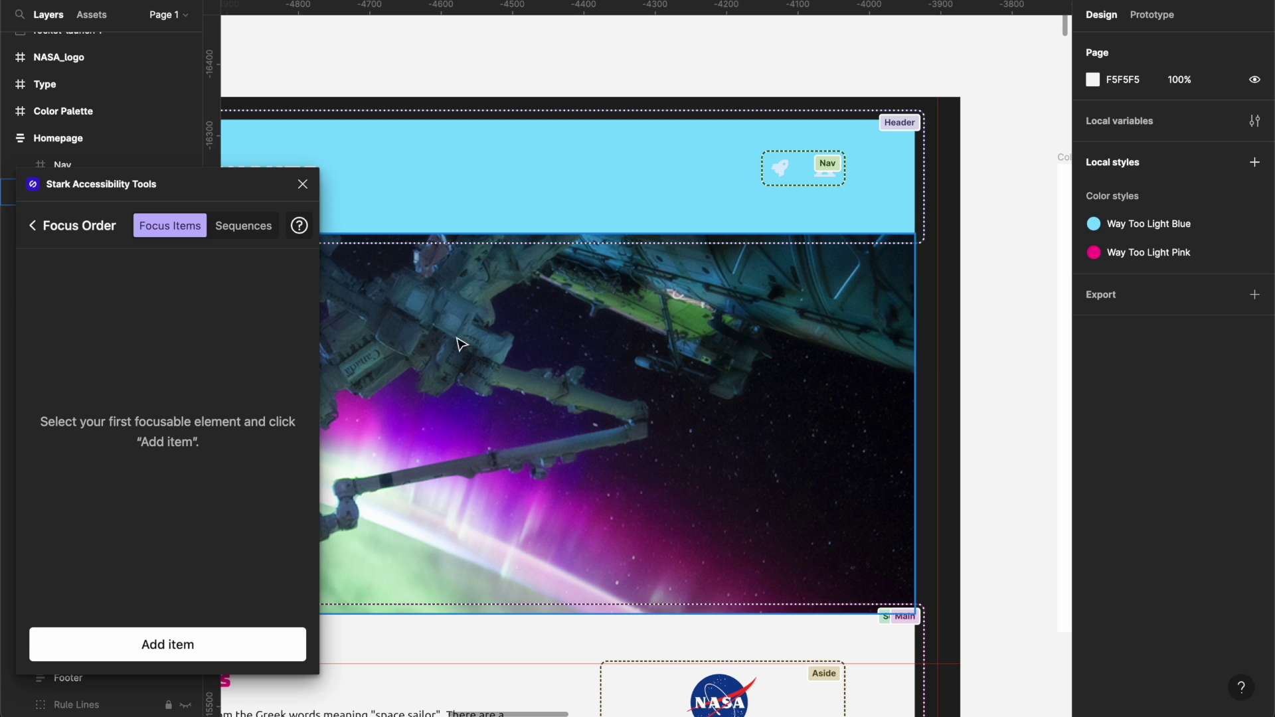
left_click(779, 172)
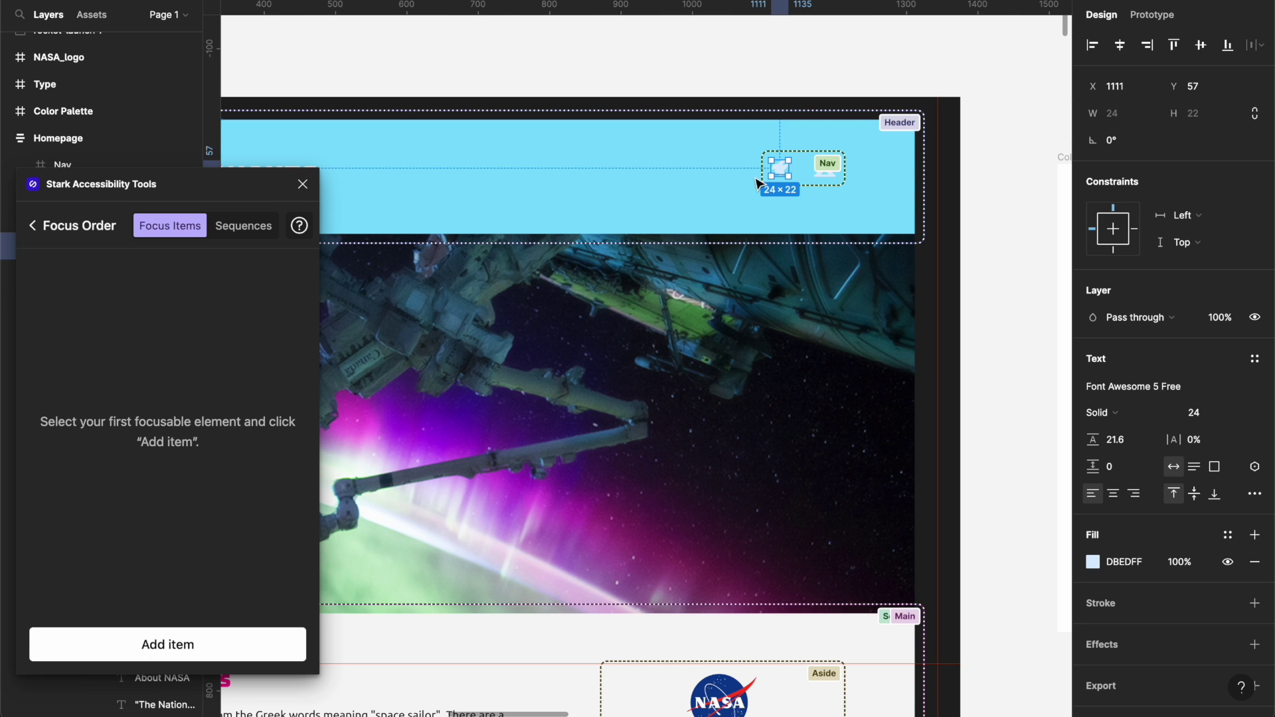
left_click(245, 644)
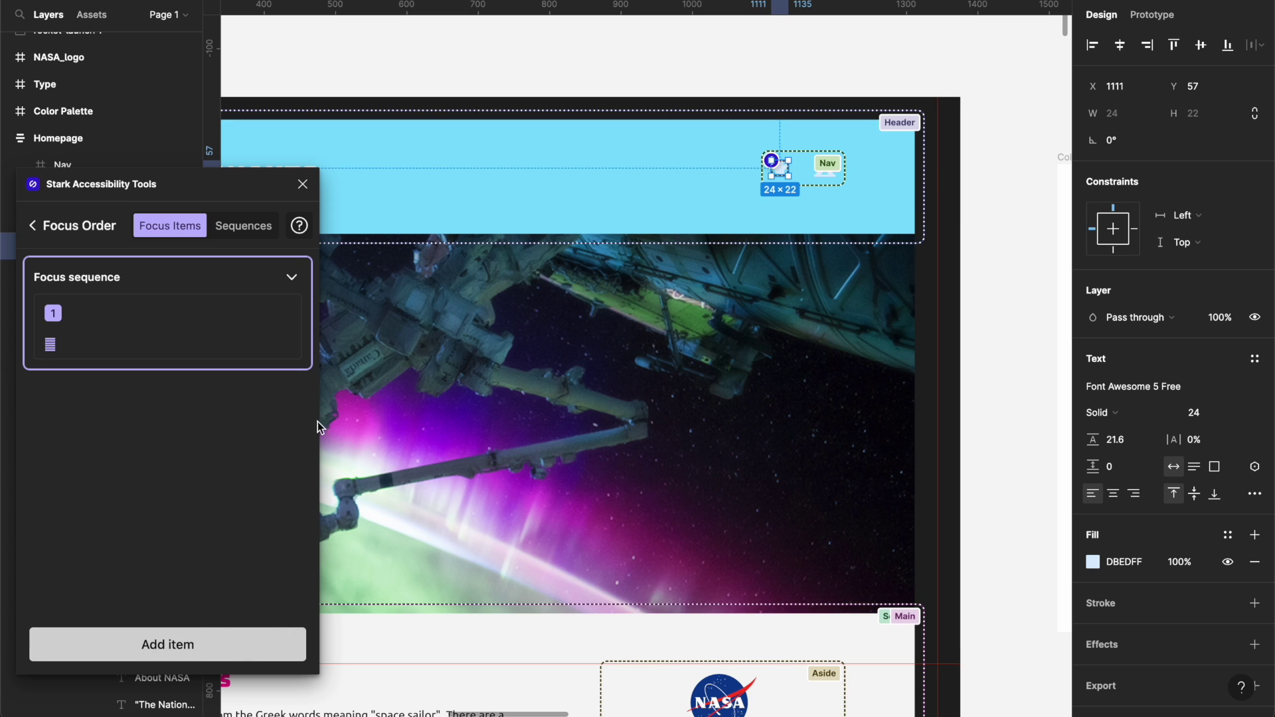
left_click(295, 282)
mouse_move(168, 645)
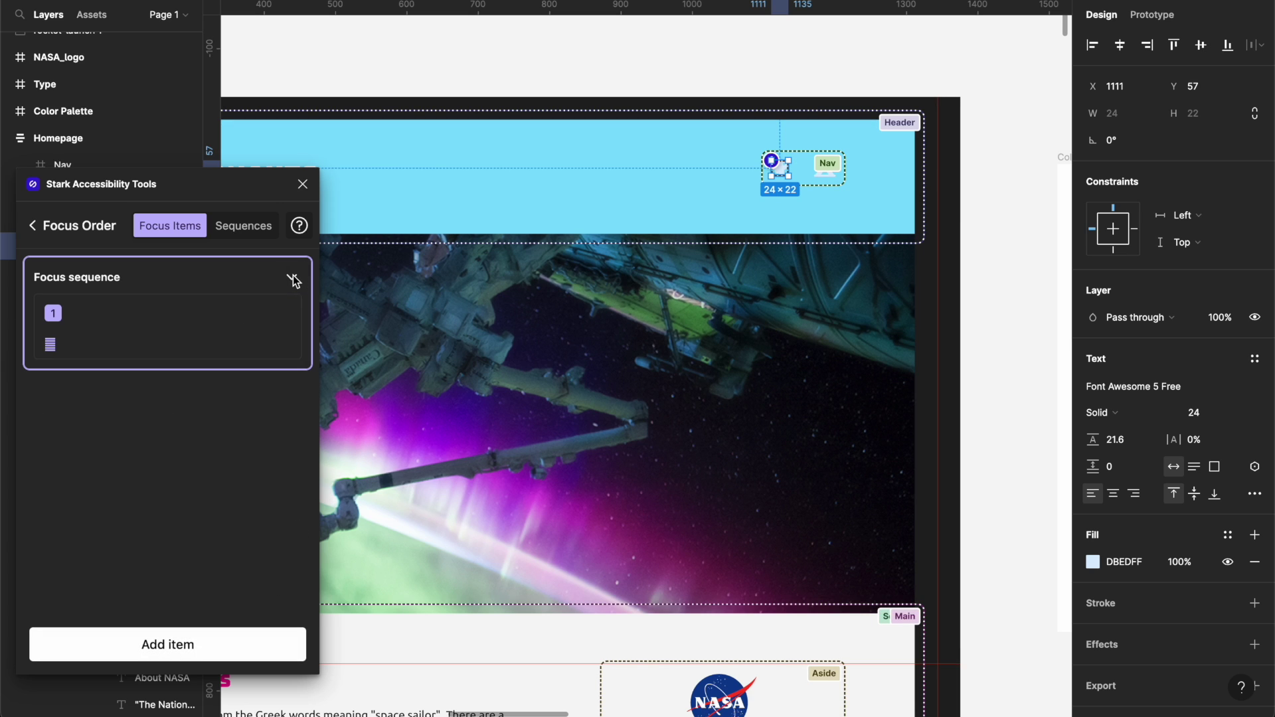
left_click(251, 318)
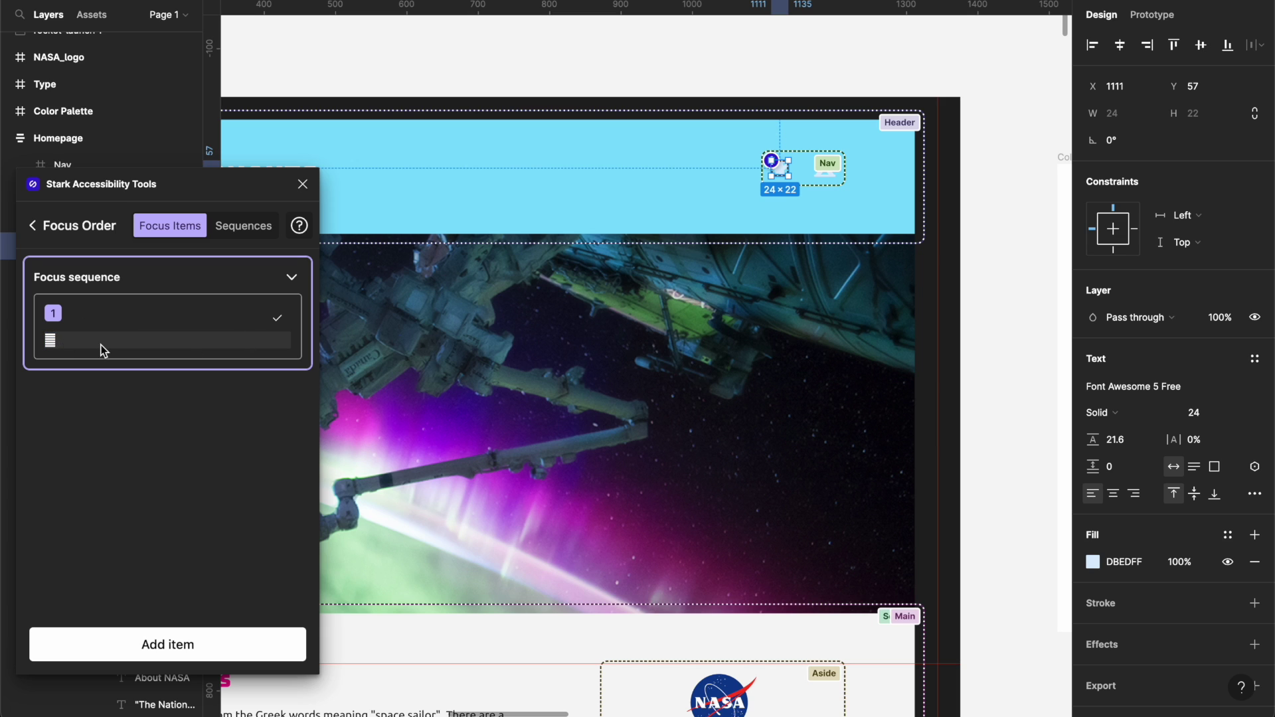
type("Home")
left_click(116, 408)
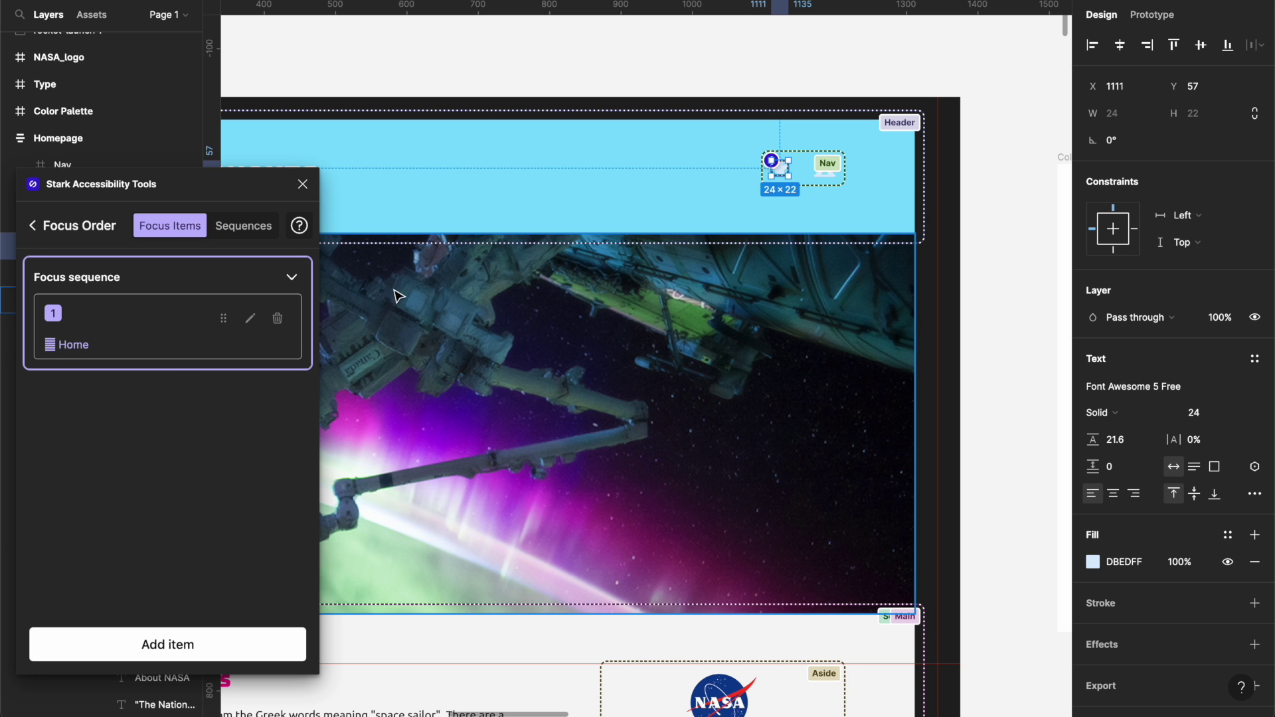